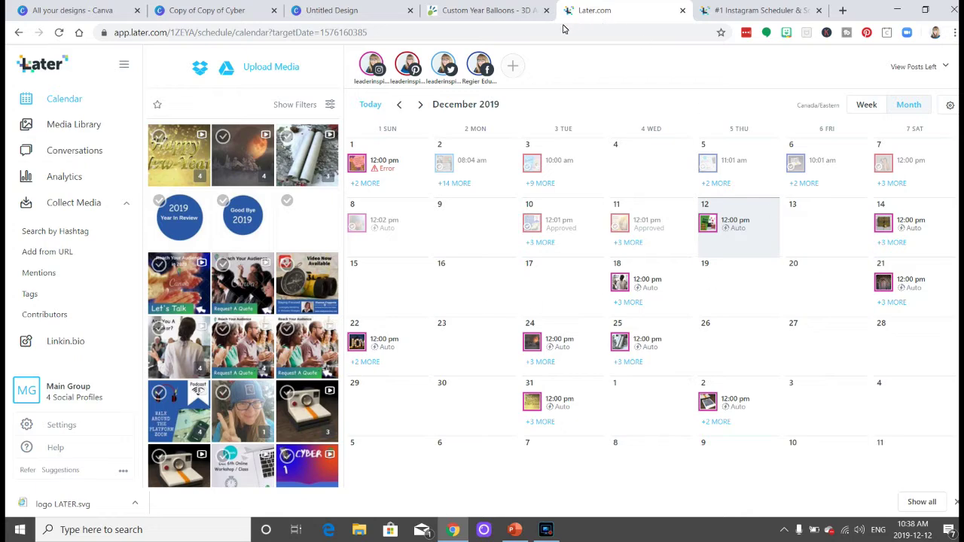
- Deselect the Pinterest profile for the calendar so only Instagram, Twitter and Facebook stay selected
mouse_move(449, 69)
mouse_move(376, 61)
mouse_move(413, 58)
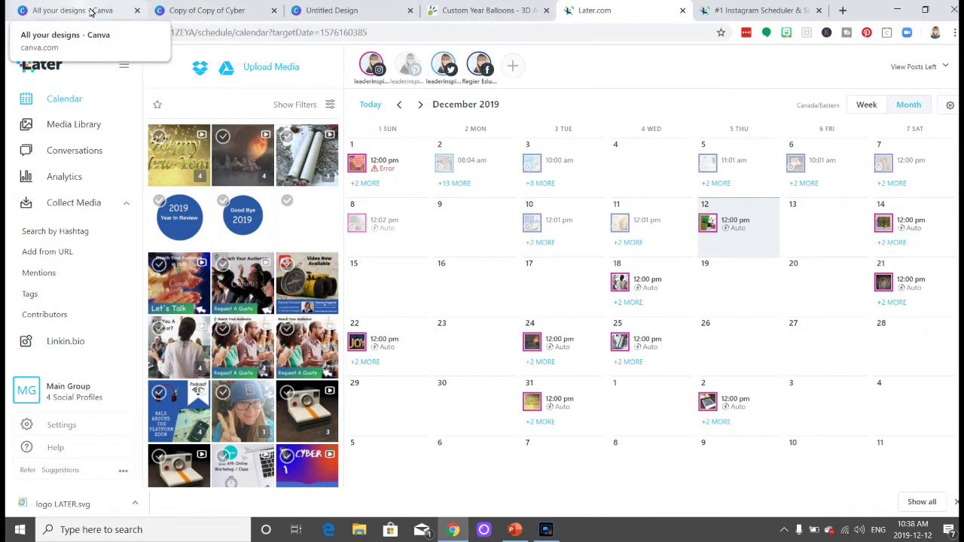
- Switch to the Canva design "Copy of Copy of Cyber" and download only Page 1 as a video
left_click(209, 10)
scroll(415, 226, "up", 2)
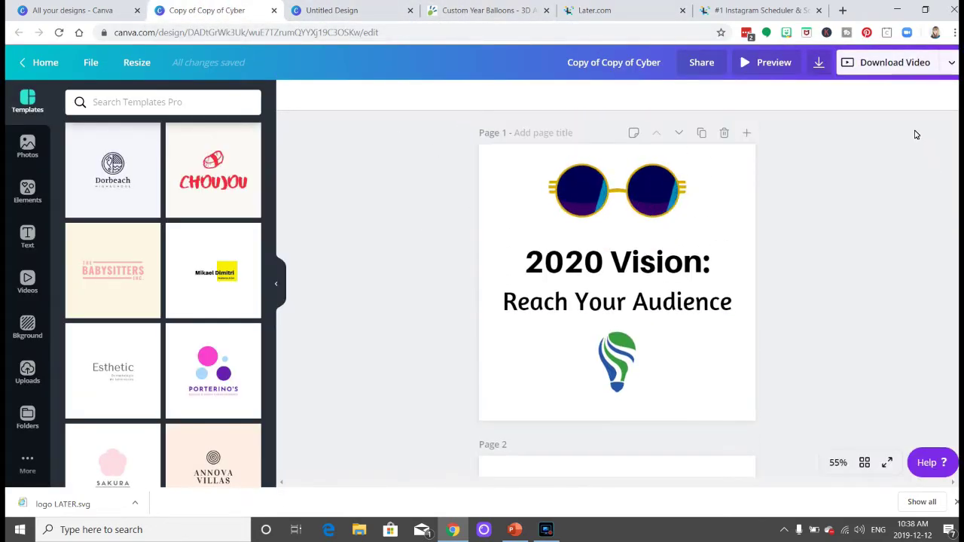
left_click(824, 65)
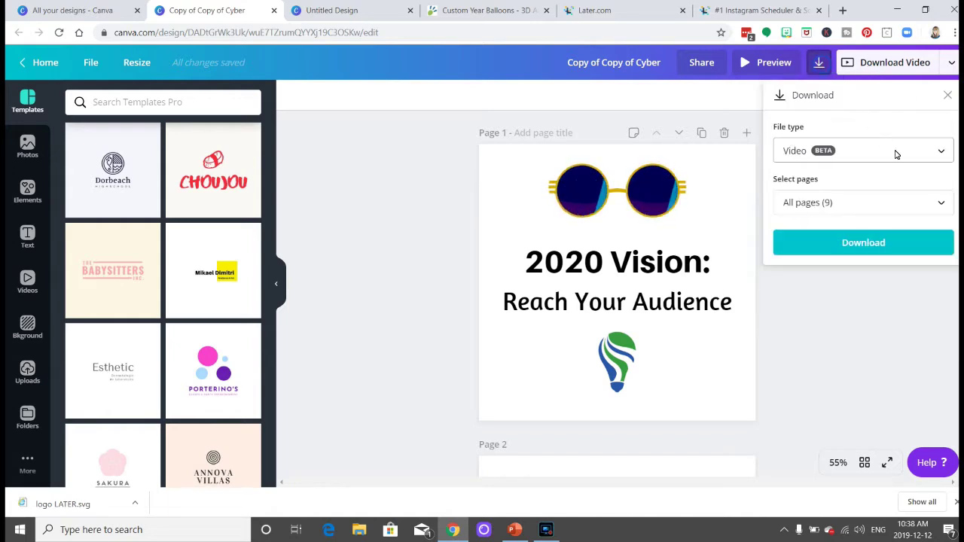
left_click(951, 202)
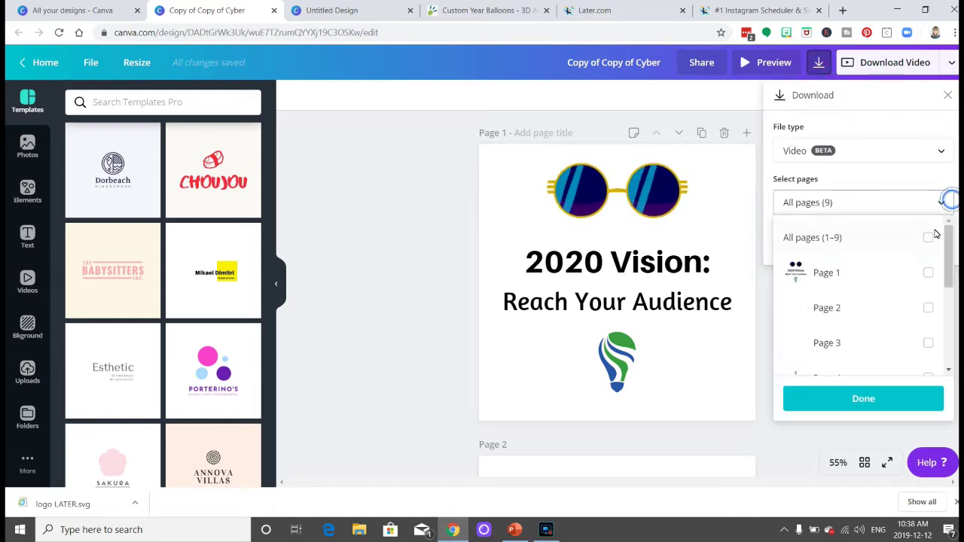
left_click(929, 272)
left_click(856, 398)
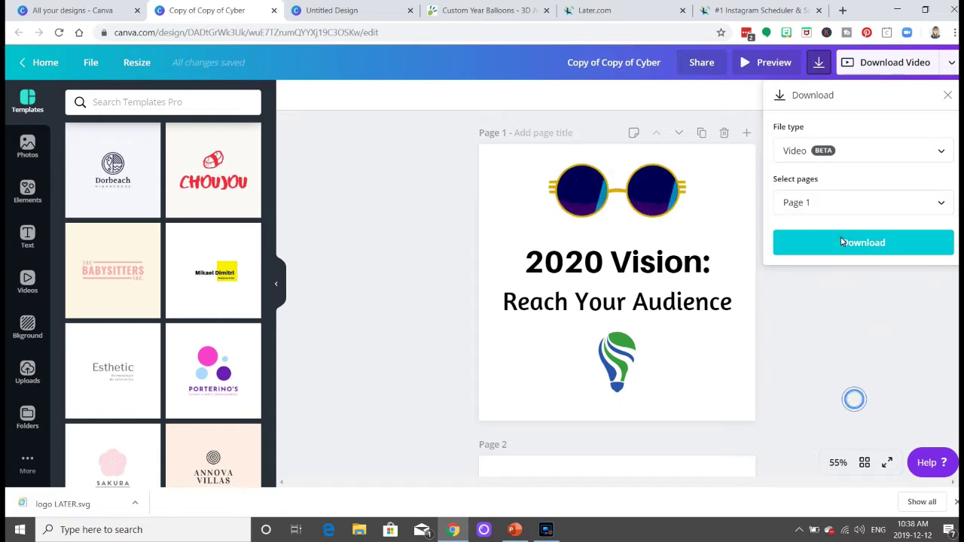
left_click(854, 243)
- Switch to PresenterMedia and download the customized 2020 Custom Year Balloons animation with background color ffffff
left_click(489, 10)
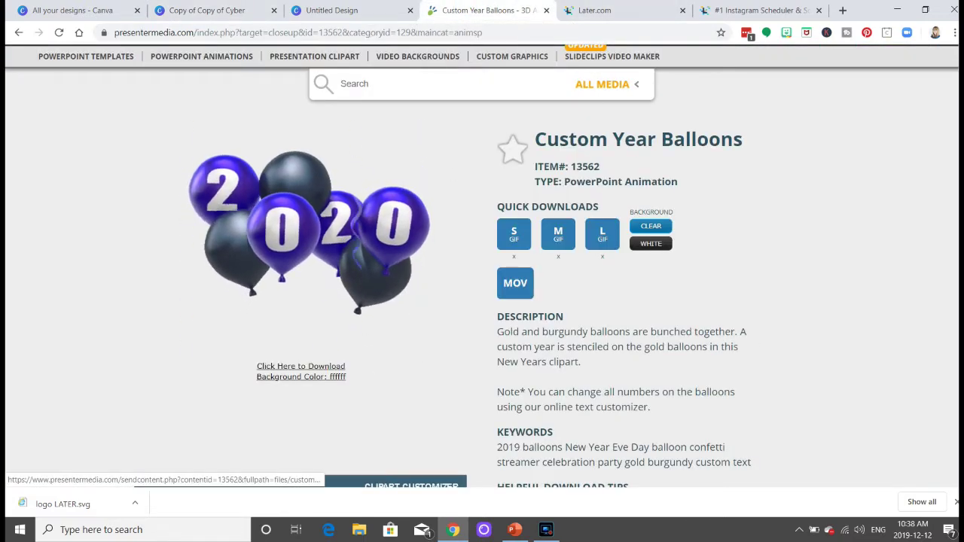
left_click(305, 366)
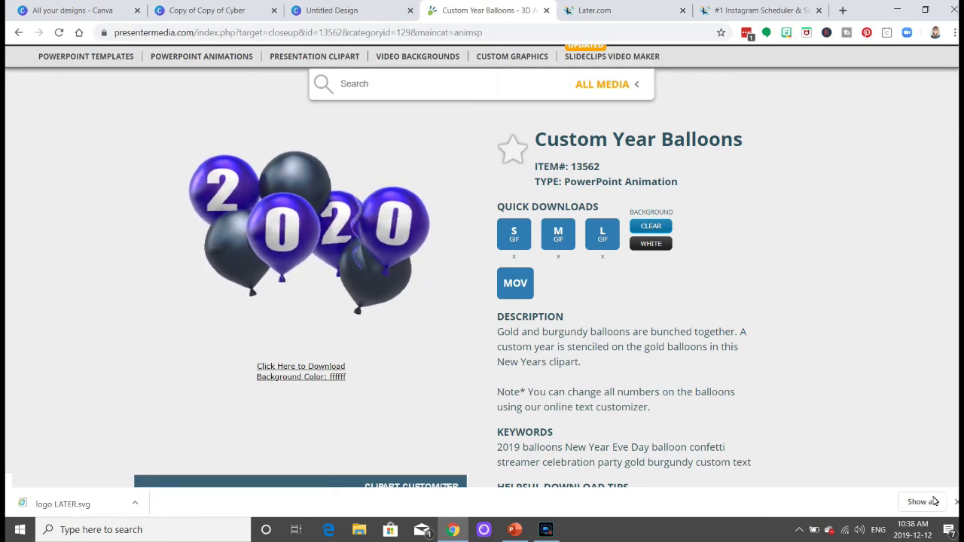
left_click(957, 503)
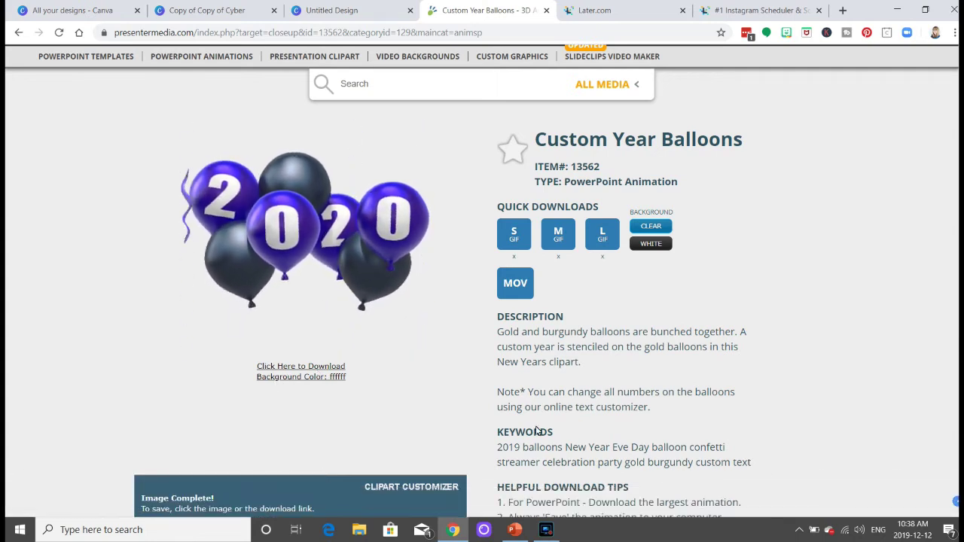
left_click(308, 369)
- Switch to Later and upload the downloaded 2020 Vision video and the year balloons animation to the media library
left_click(641, 10)
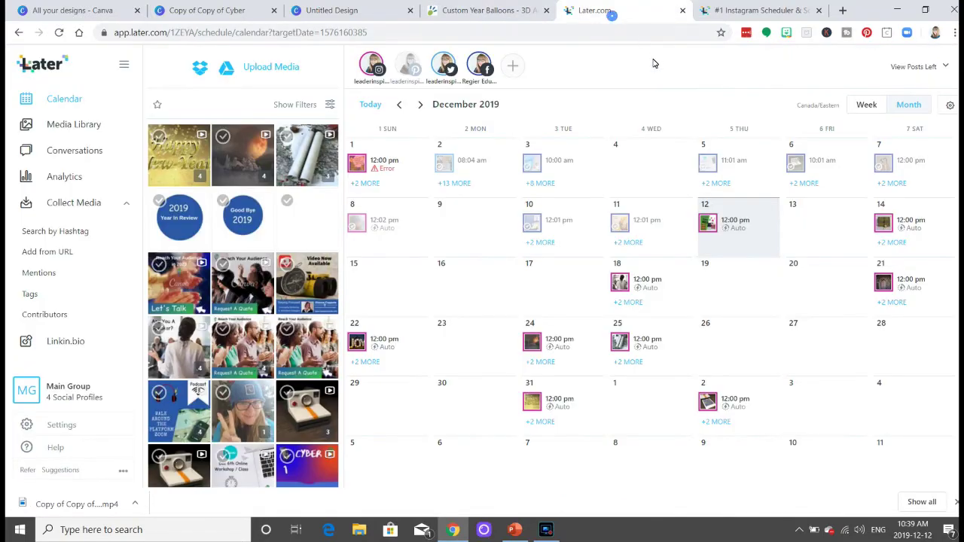
left_click(287, 68)
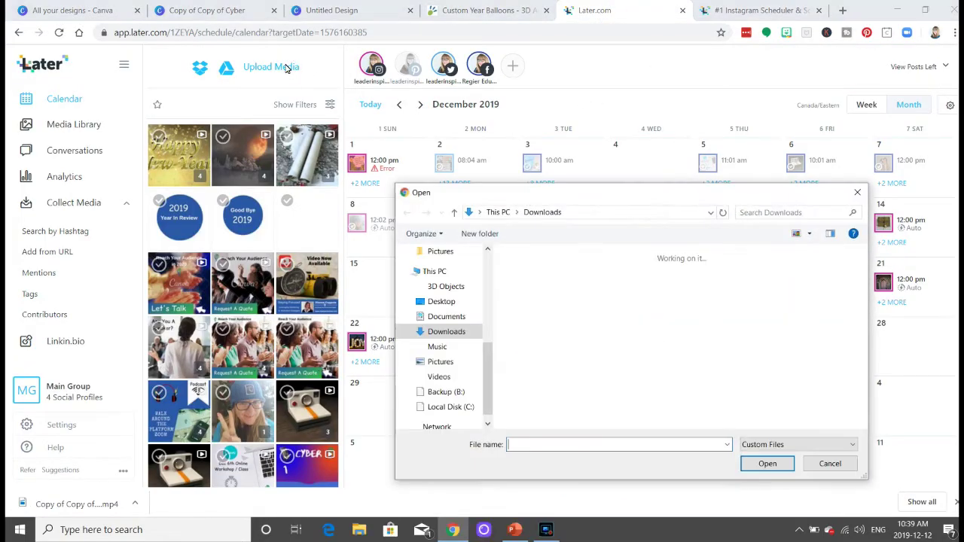
double_click(613, 335)
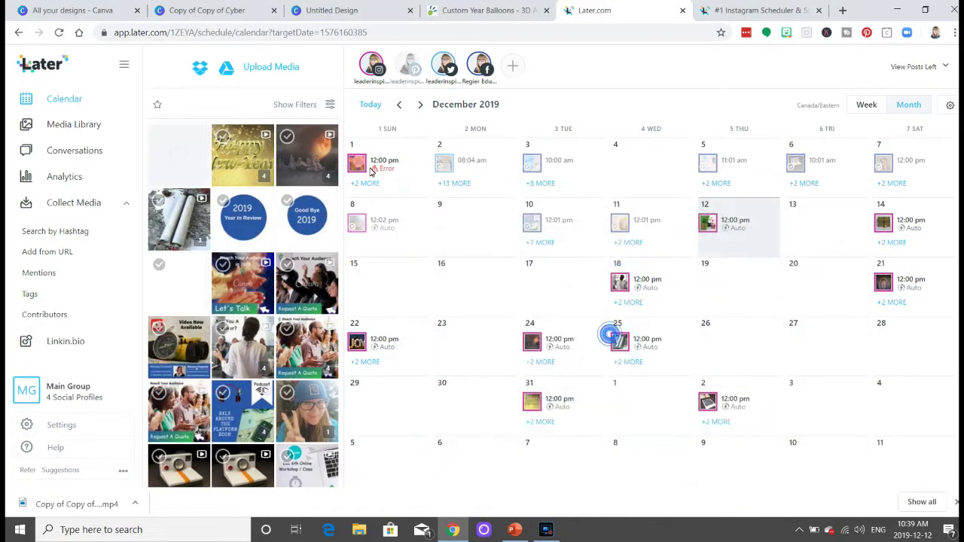
left_click(283, 70)
double_click(768, 335)
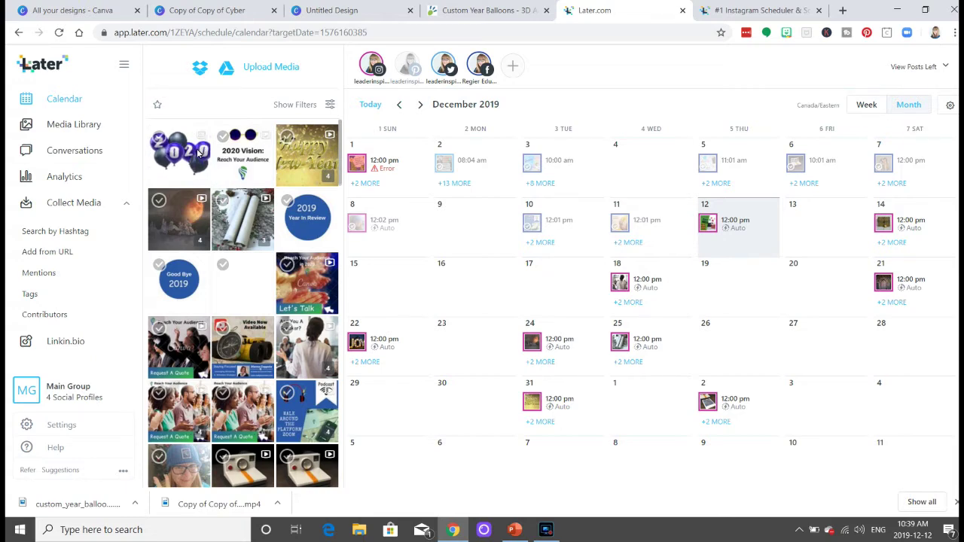
- Draft a January 1 balloon post captioned "Happy New Year. Welcome 2020!!! How will you move forward with 2020 vision? Reach your audience this year!"
left_click_drag(197, 154, 663, 428)
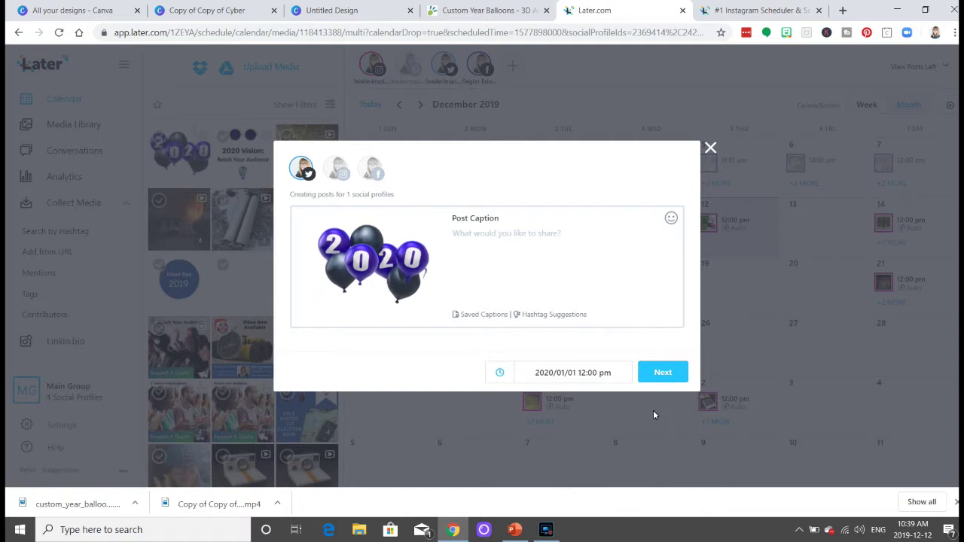
left_click(462, 235)
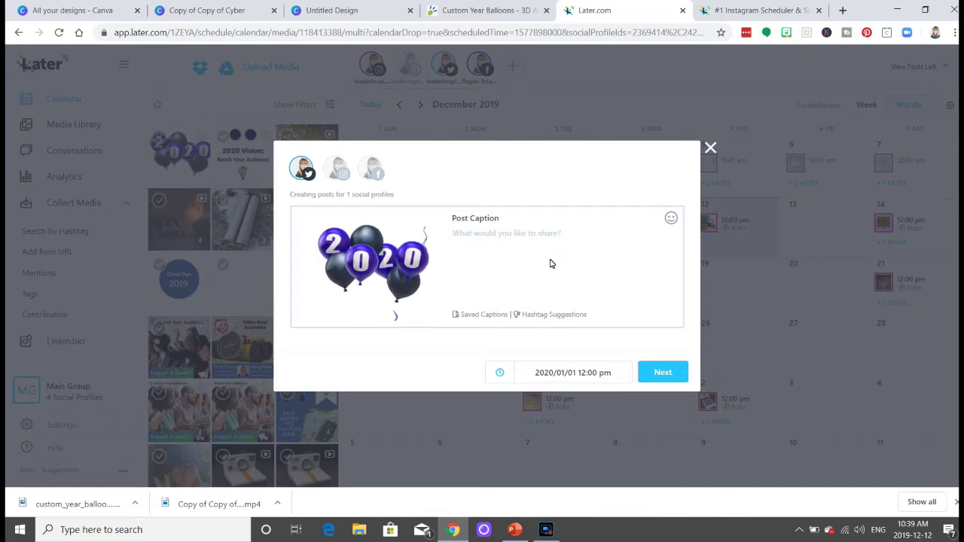
type("Ha")
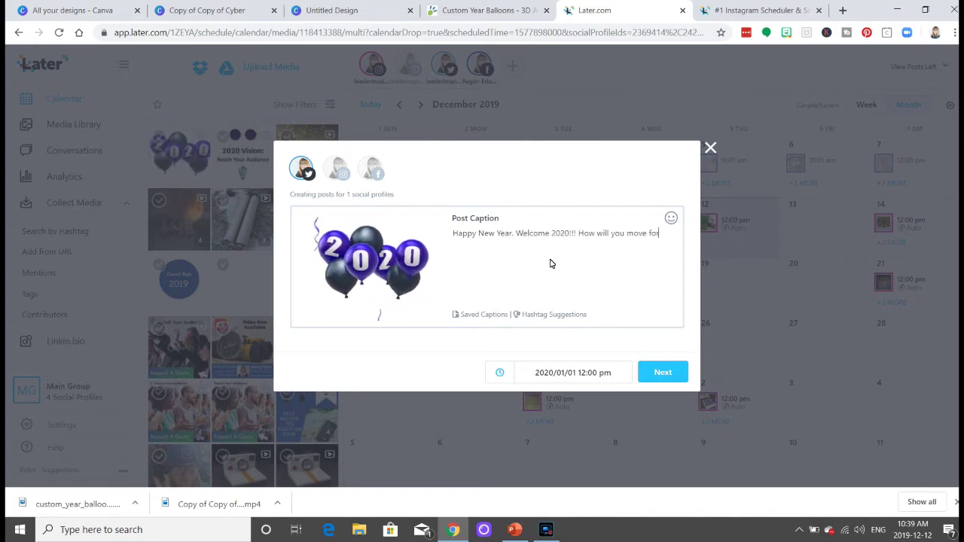
- Finish the caption with #ReachYourAudience #2020Vision #RegierEducation #HappyNewYear and schedule the Twitter post for January 1, 2020 at 1:00 am
type("Audience #2020Vision #RegierEducation #HappyNewYear")
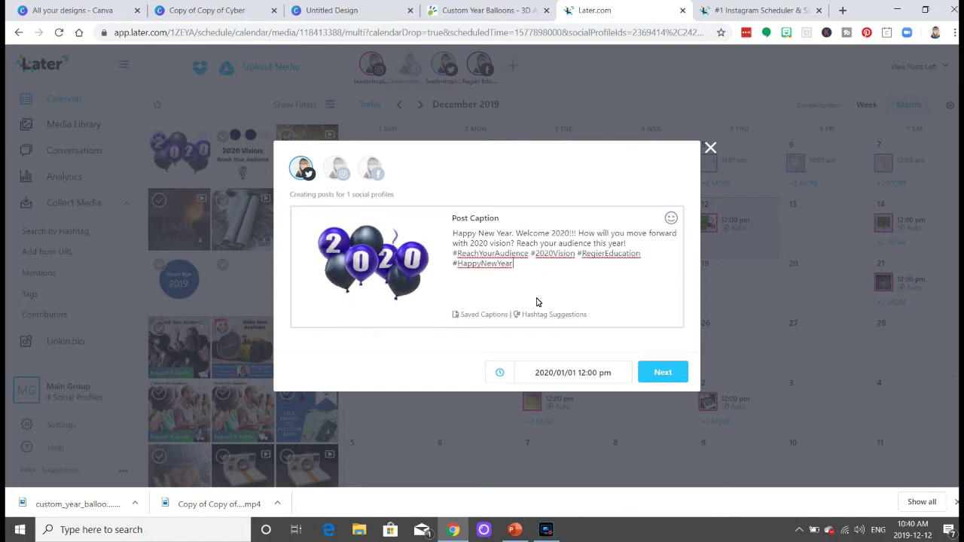
left_click(573, 372)
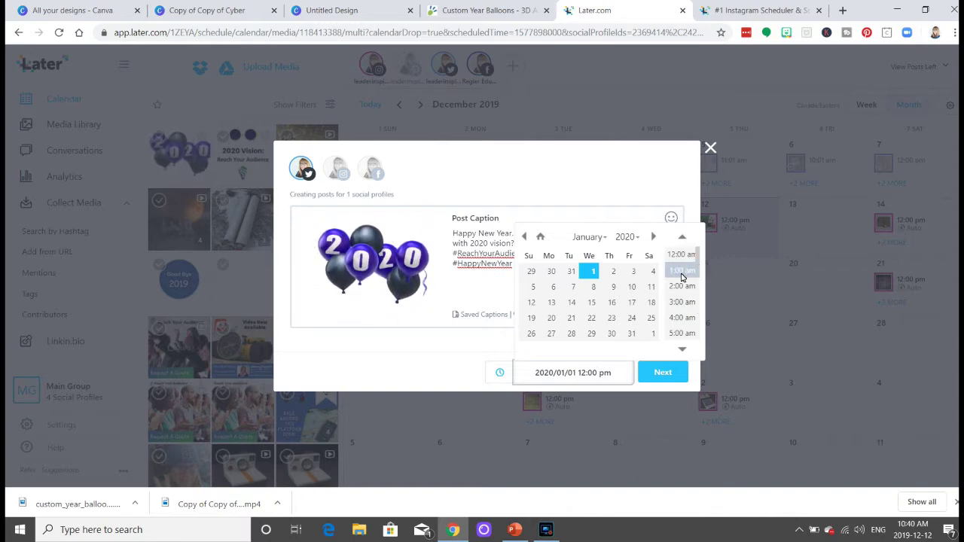
left_click(681, 273)
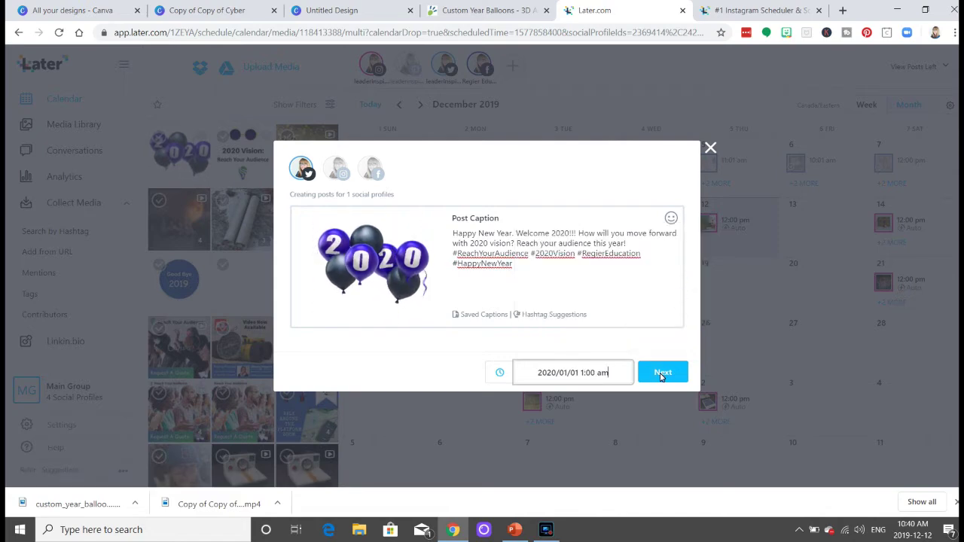
left_click(661, 374)
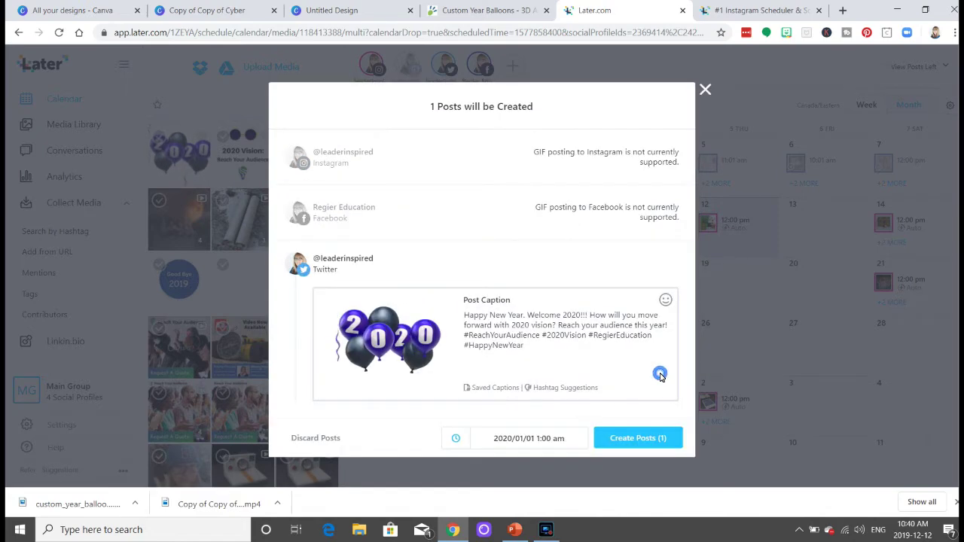
left_click(645, 438)
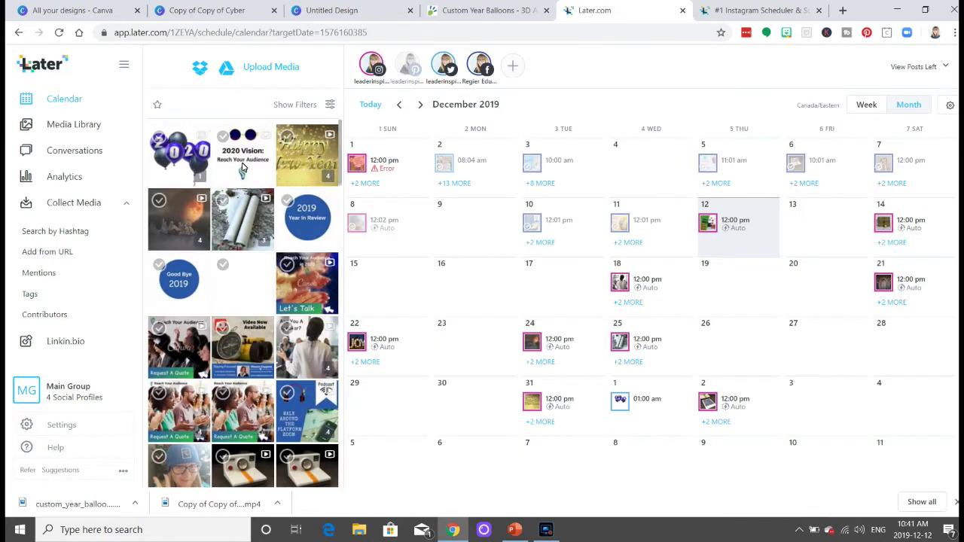
- Copy the full caption and hashtags from the January 1 balloon Twitter post, leaving the post unedited
left_click_drag(242, 167, 663, 441)
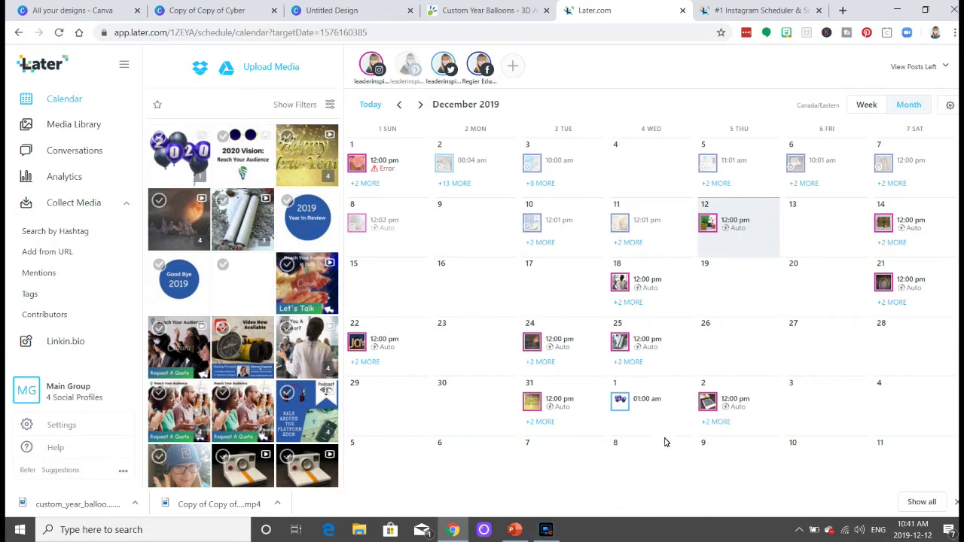
left_click(621, 400)
triple_click(498, 251)
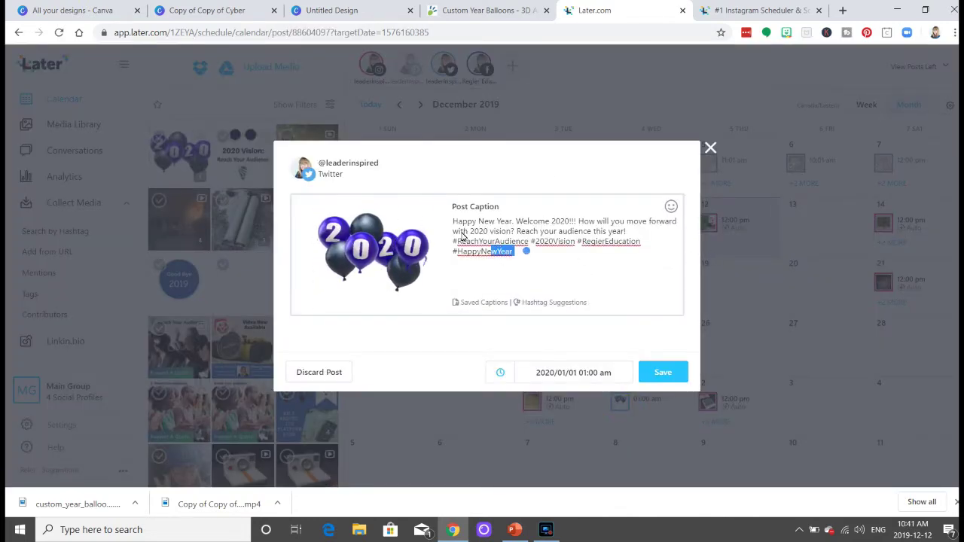
right_click(469, 226)
left_click(499, 272)
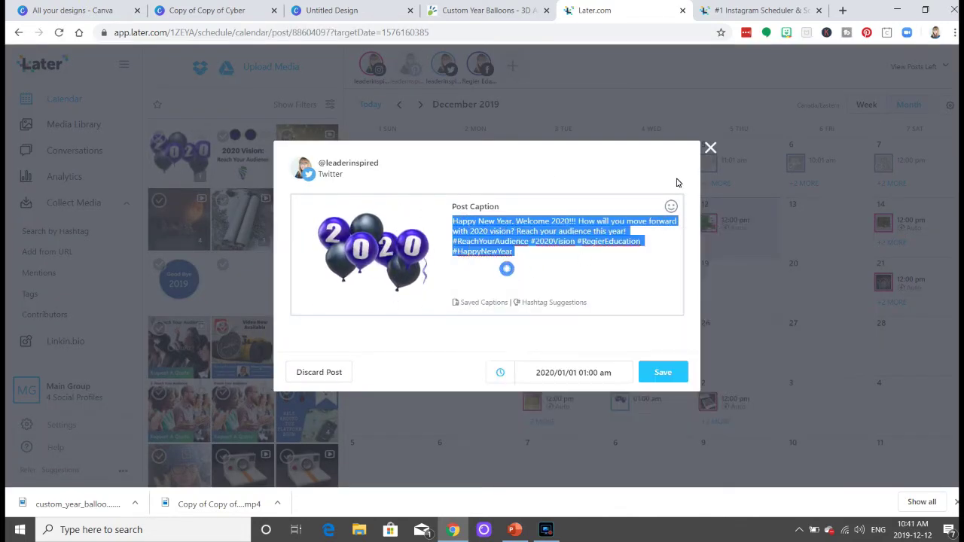
left_click(711, 148)
- Schedule the 2020 Vision video with the copied caption on Instagram, Twitter and Facebook for January 1, 2020 at 12:00 pm
left_click_drag(240, 167, 640, 410)
right_click(470, 230)
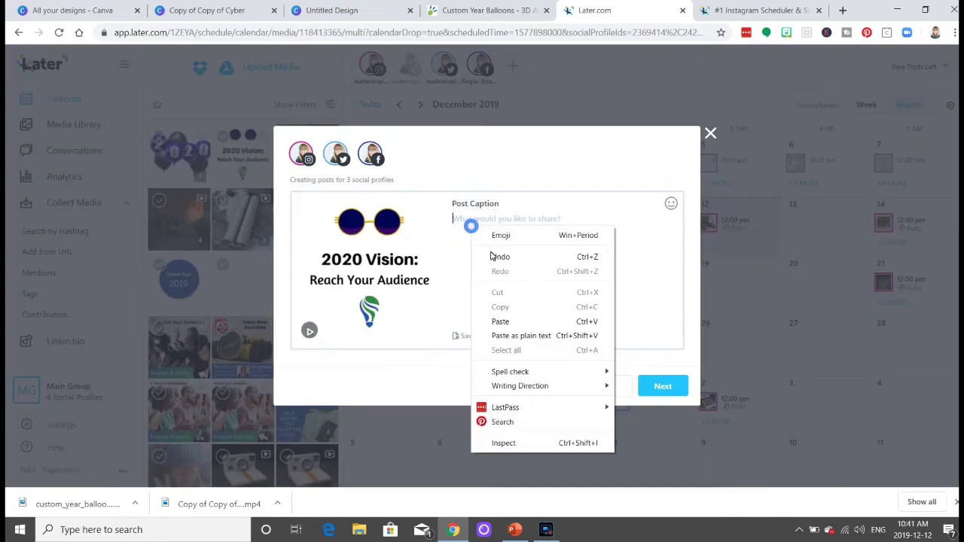
left_click(498, 321)
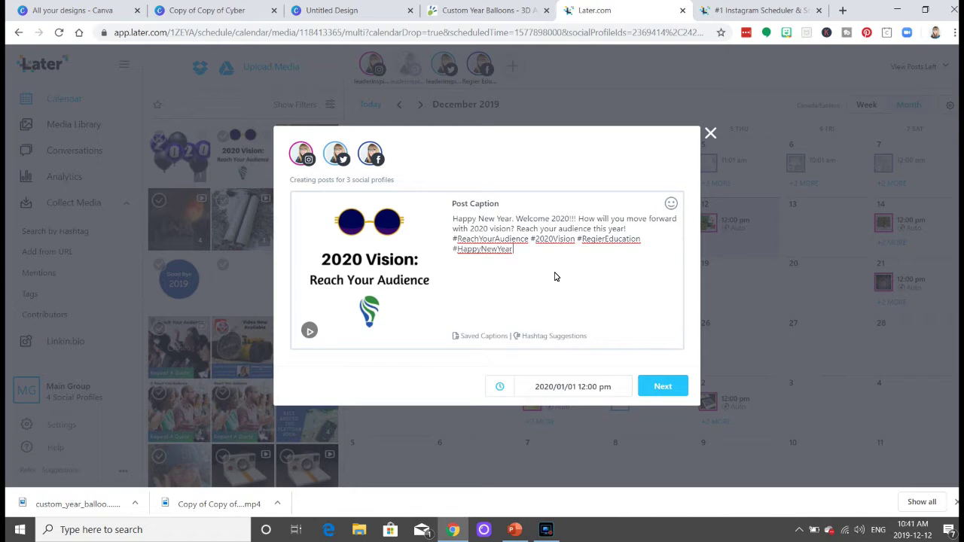
left_click(663, 386)
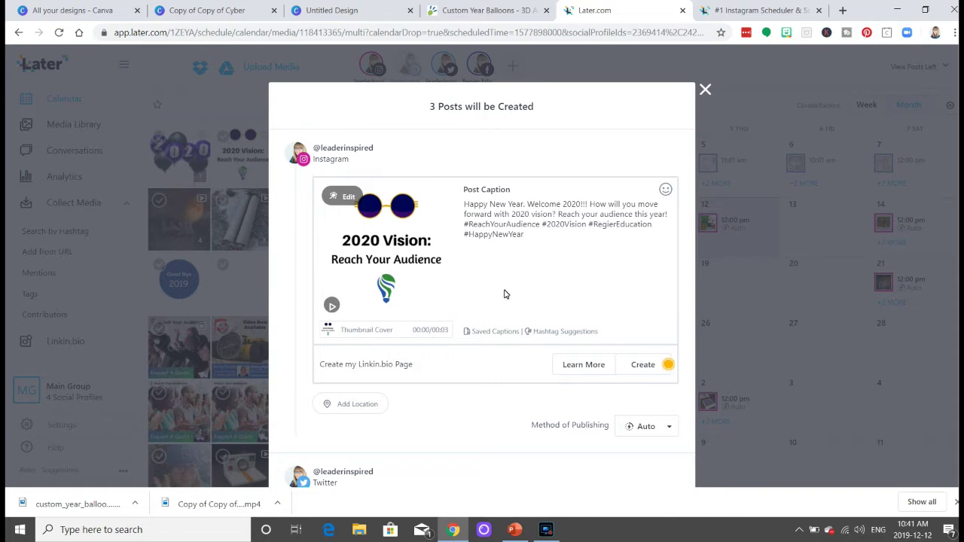
scroll(505, 293, "down", 7)
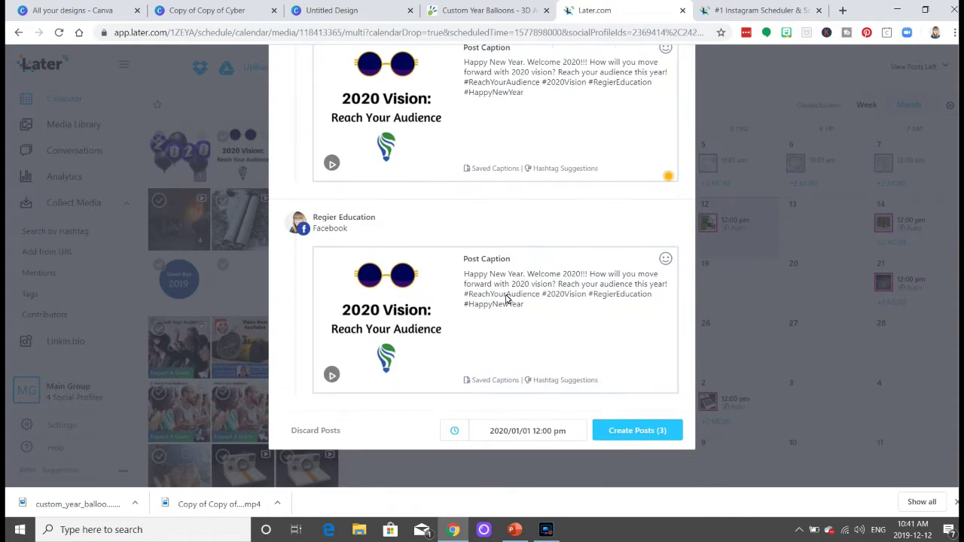
left_click(639, 432)
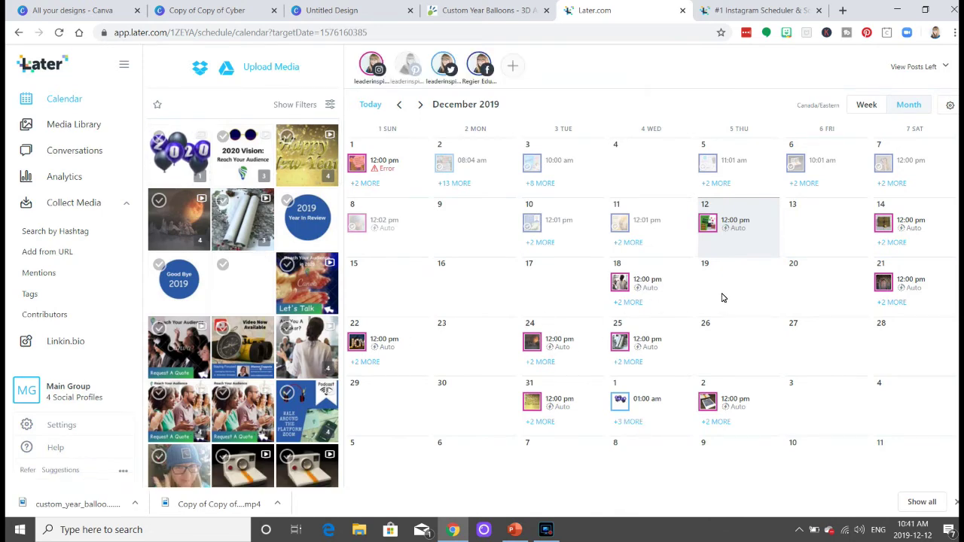
- Review the caption and hashtags of the Instagram post scheduled for December 12 at 12:00 pm
left_click(737, 225)
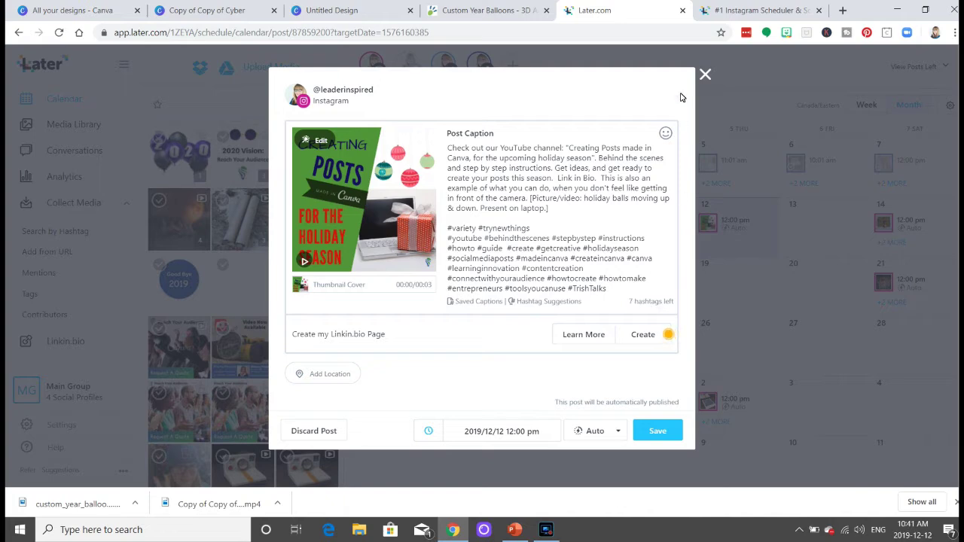
left_click(705, 75)
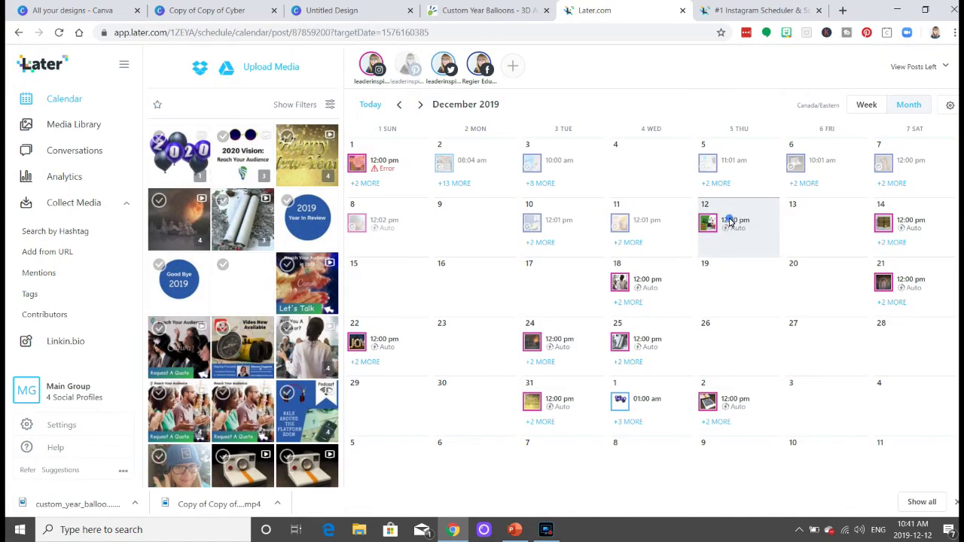
left_click(729, 222)
left_click(703, 90)
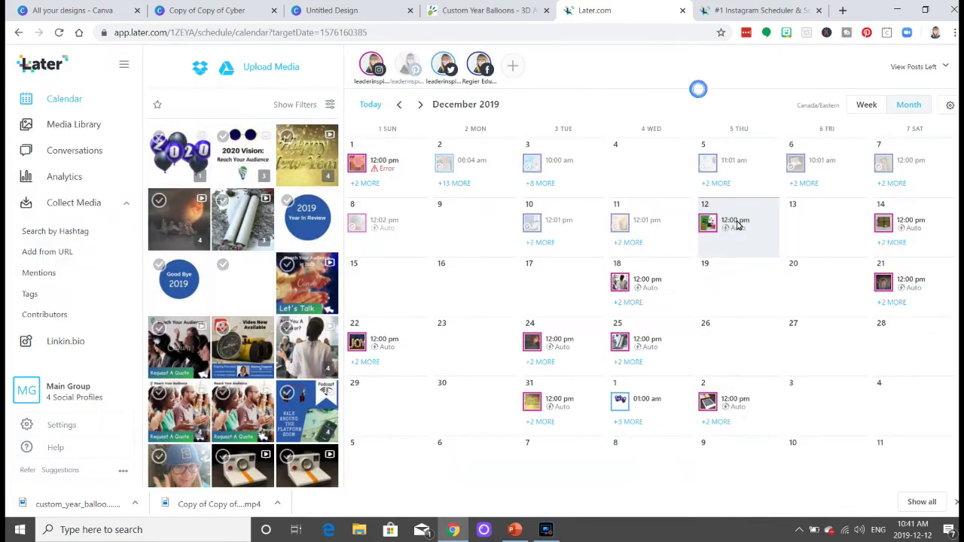
- Expand the December 11 posts and review the Twitter post published at 12:02 pm
left_click(626, 242)
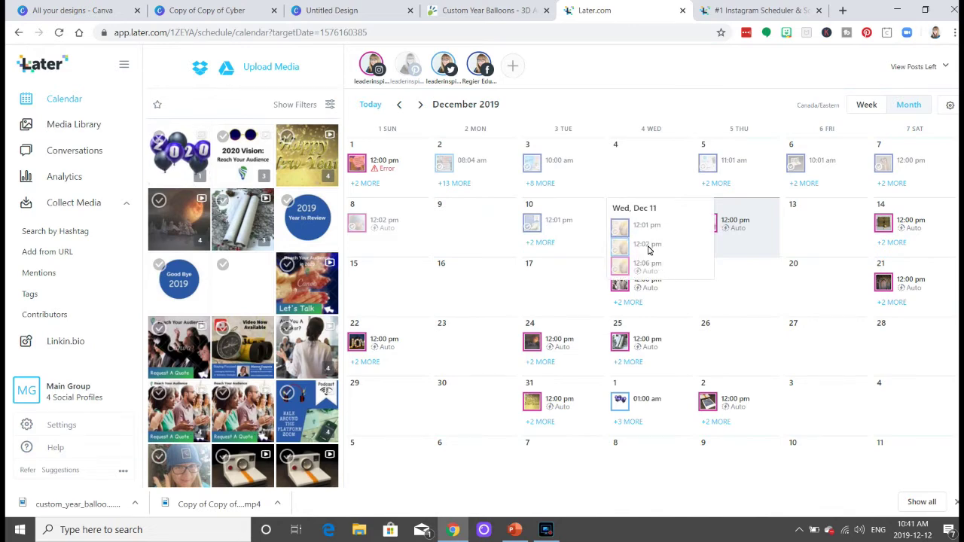
left_click(646, 250)
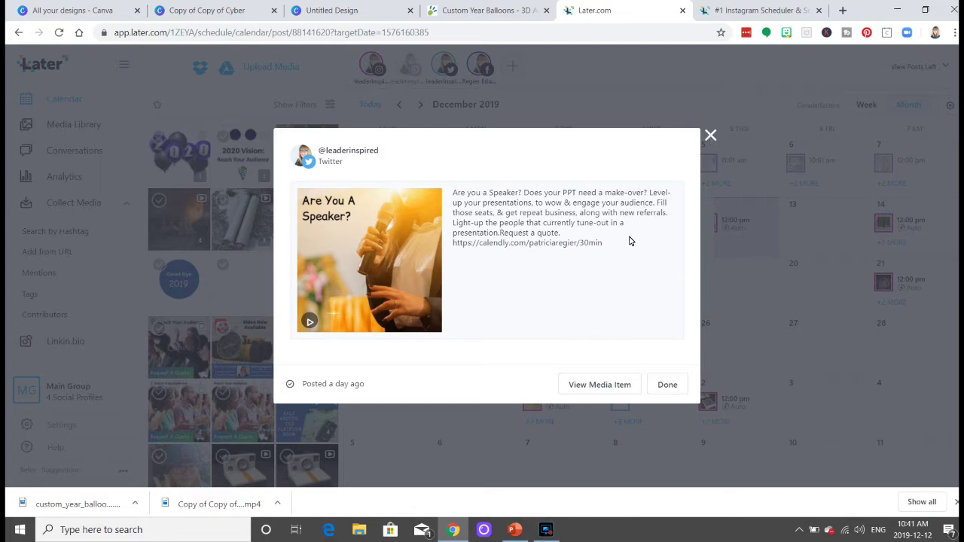
left_click(710, 136)
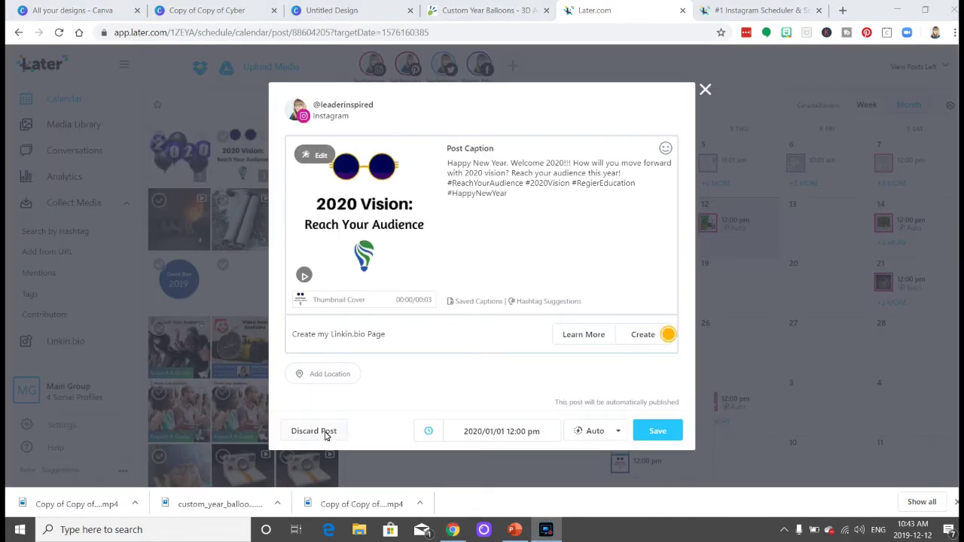
- Discard the Instagram and Twitter posts of the 2020 Vision video scheduled for January 1, 2020 at 12:00 pm
left_click(327, 432)
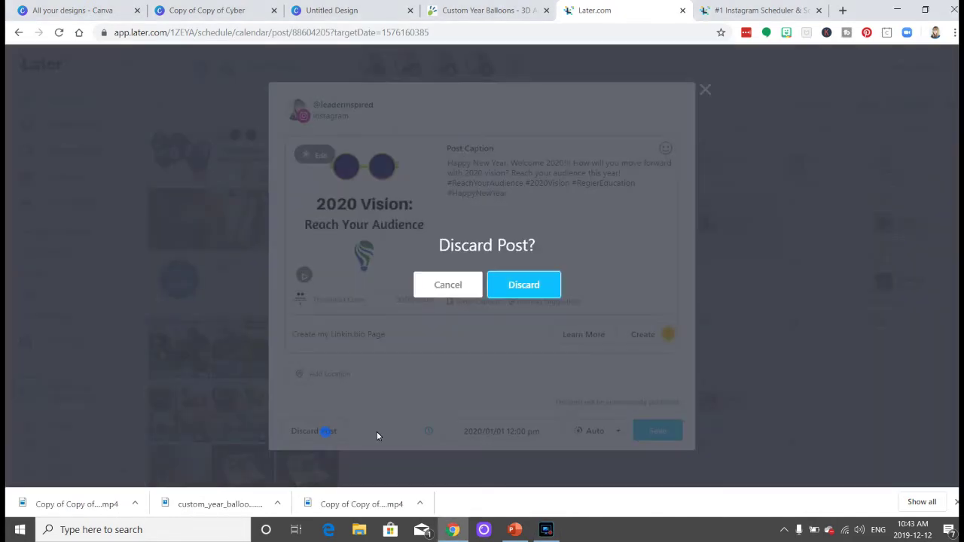
left_click(522, 285)
left_click(672, 425)
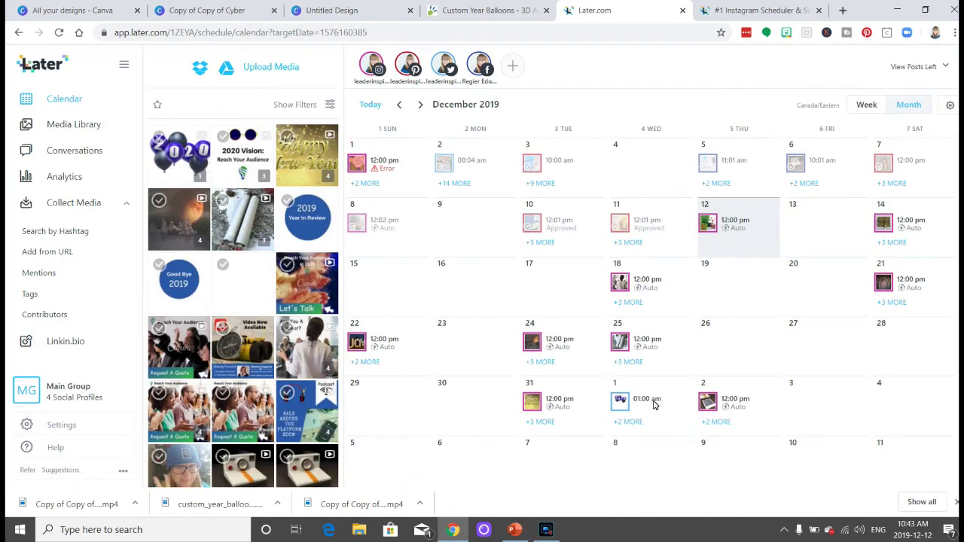
left_click(633, 422)
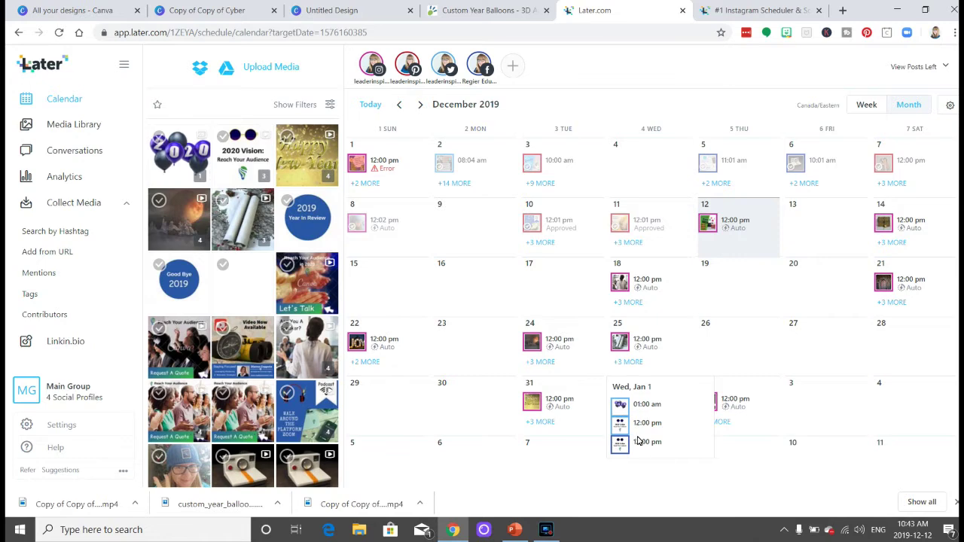
left_click(638, 441)
left_click(338, 383)
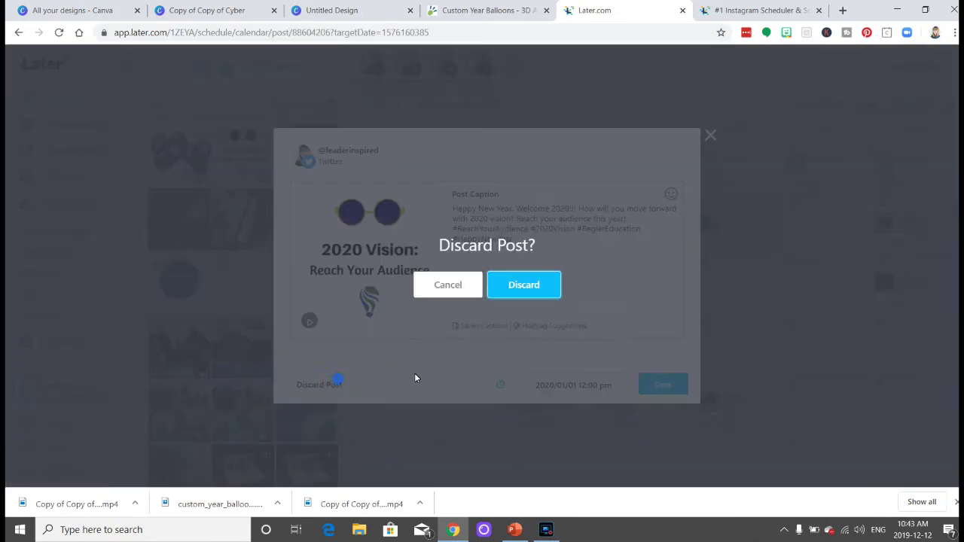
left_click(536, 295)
- Start a new 2020 Vision video post for all four profiles on January 1, 2020 at 12:00 pm and paste the copied caption
mouse_move(637, 420)
left_mouse_down()
mouse_move(586, 406)
mouse_move(655, 405)
mouse_move(240, 150)
mouse_move(674, 440)
mouse_move(641, 403)
left_mouse_up()
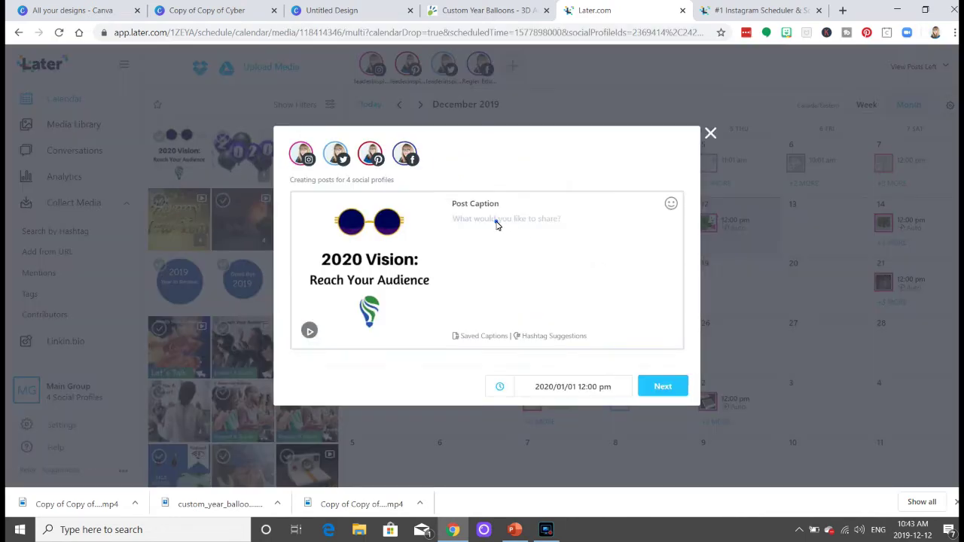
right_click(496, 225)
left_click(526, 318)
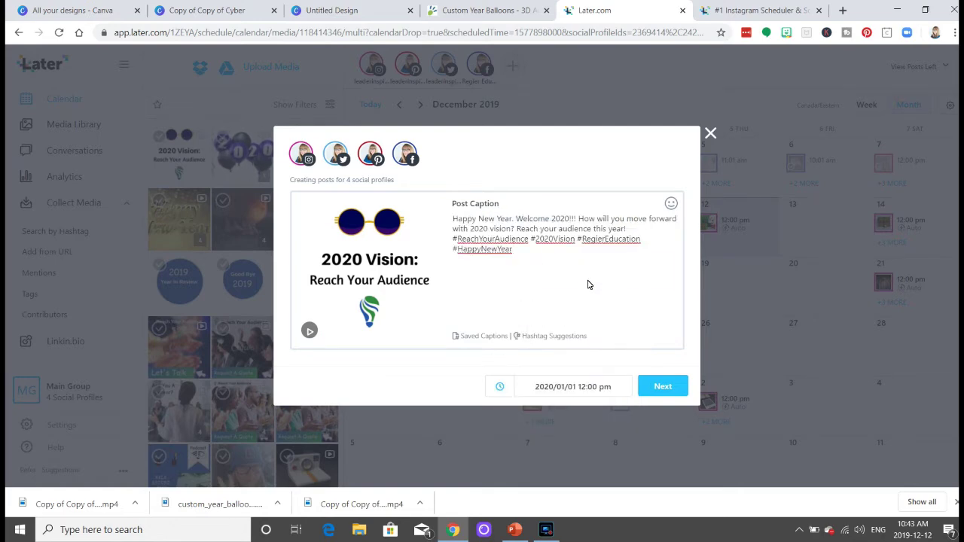
- Copy the regiereducation.com homepage address in a new browser tab and add it to the Later post caption after #HappyNewYear
left_click(843, 10)
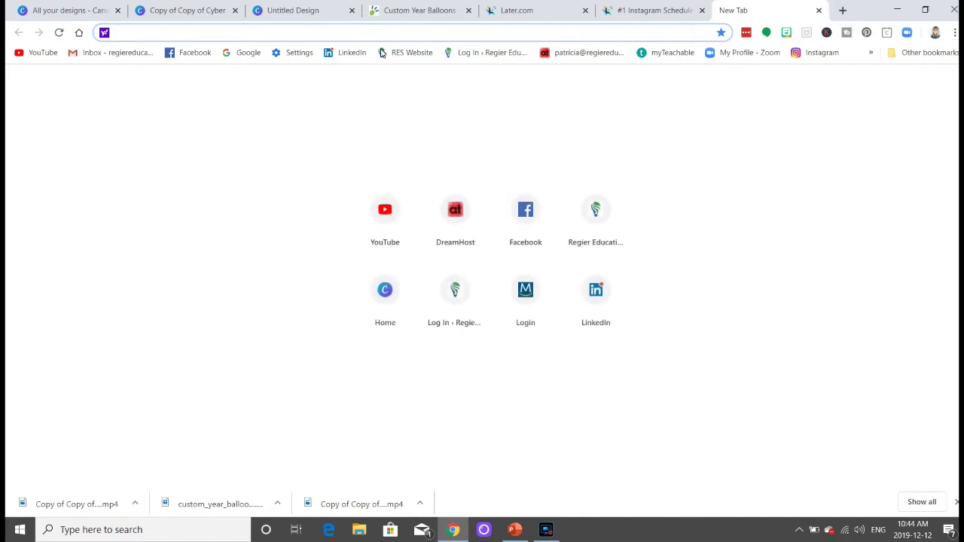
left_click(400, 59)
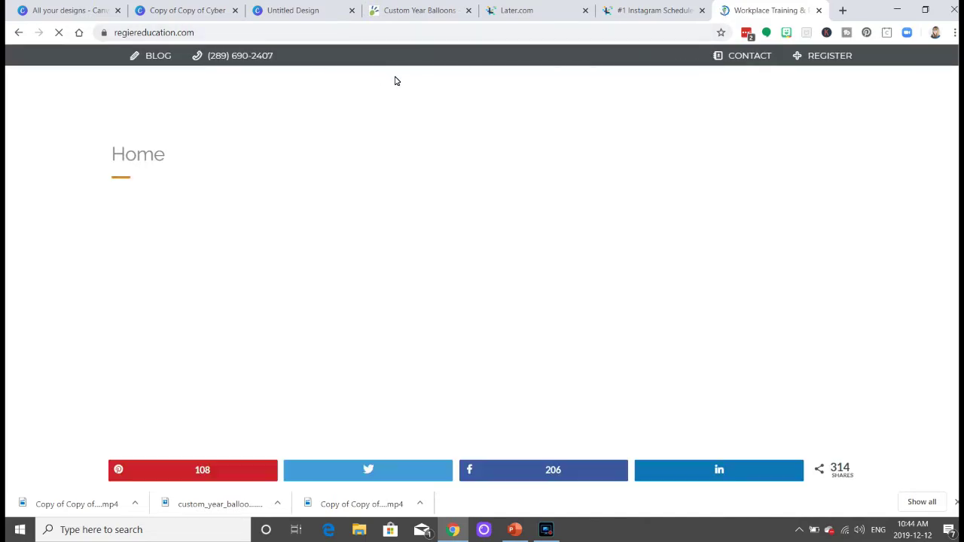
left_click(162, 33)
right_click(164, 34)
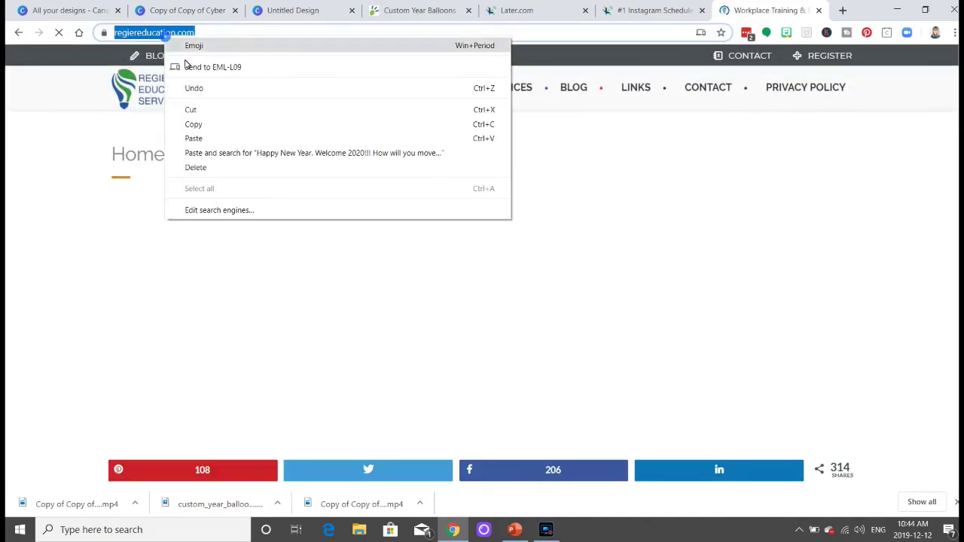
left_click(192, 124)
left_click(616, 10)
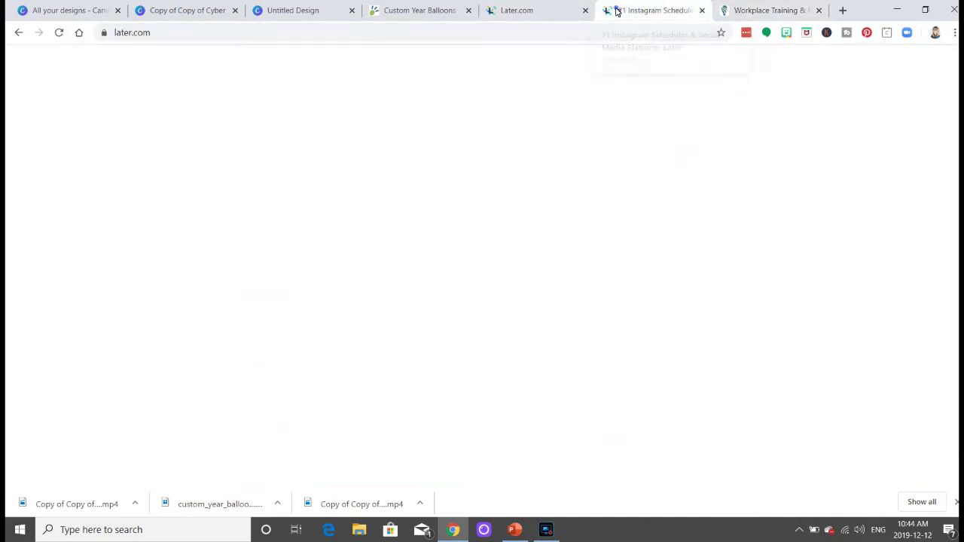
left_click(527, 10)
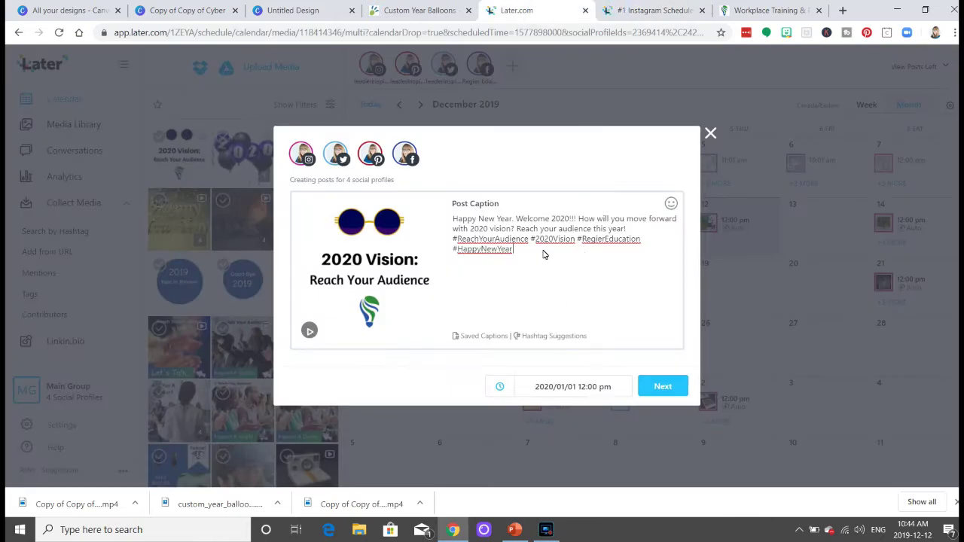
key("ctrl+v")
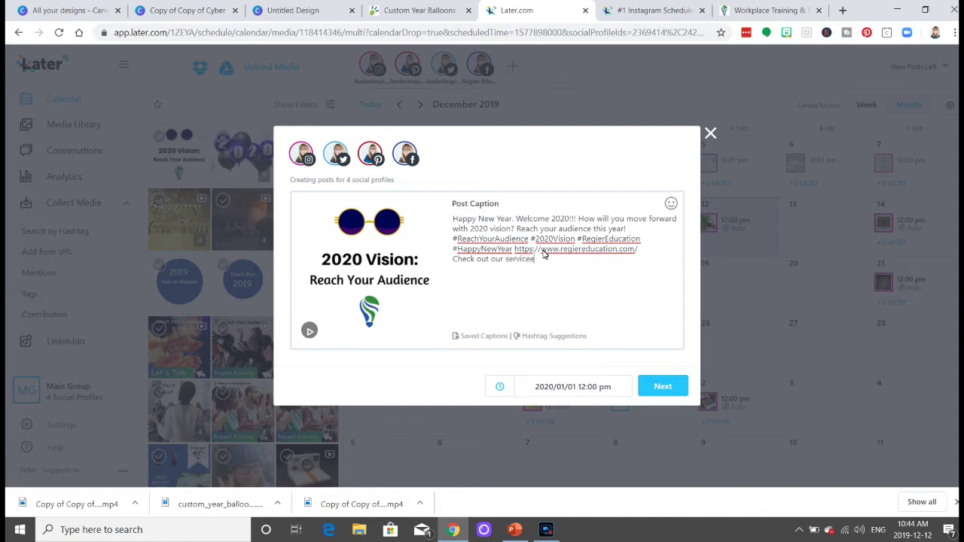
- Add to the caption "Check out our services and packages to help you reach your audience and create engaging experiences." #facilitators #speakers #trainers #leaders #PowerPoints #LearningInnovation #VisualLearning #LightBulbLearning
type("es to help you reach your audience and create engaging experiences")
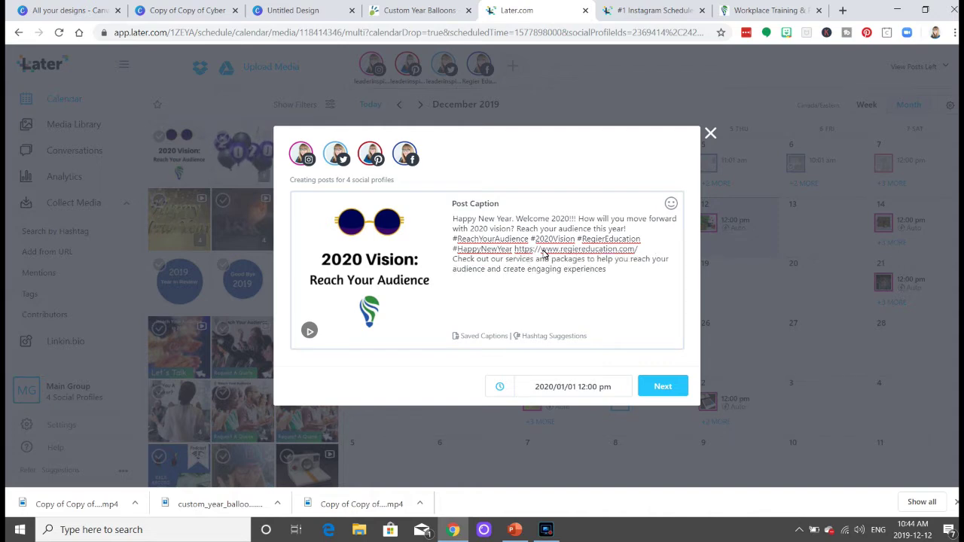
type(". #facilitators #speakers #trainers #leaders #PowerPoints #LearningInnovation #VisualLearning #LightBulbLearning")
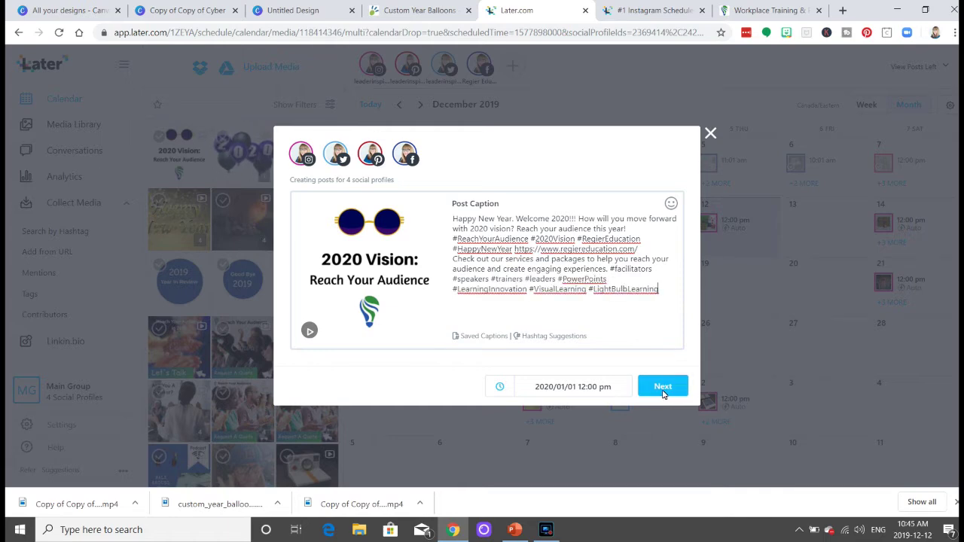
left_click(663, 390)
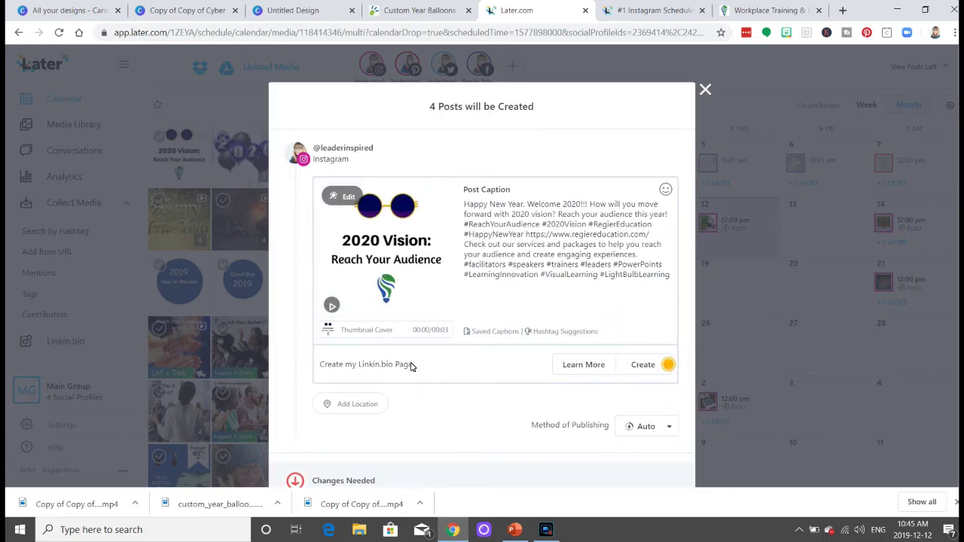
- Set the Instagram post's video thumbnail cover to the first frame at 00:00
scroll(452, 374, "down", 2)
scroll(451, 374, "down", 1)
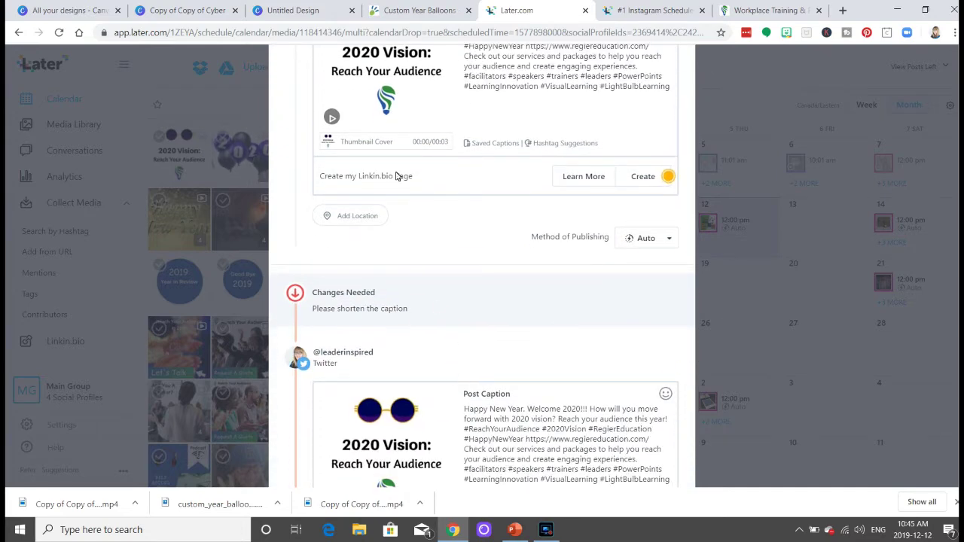
scroll(362, 150, "up", 1)
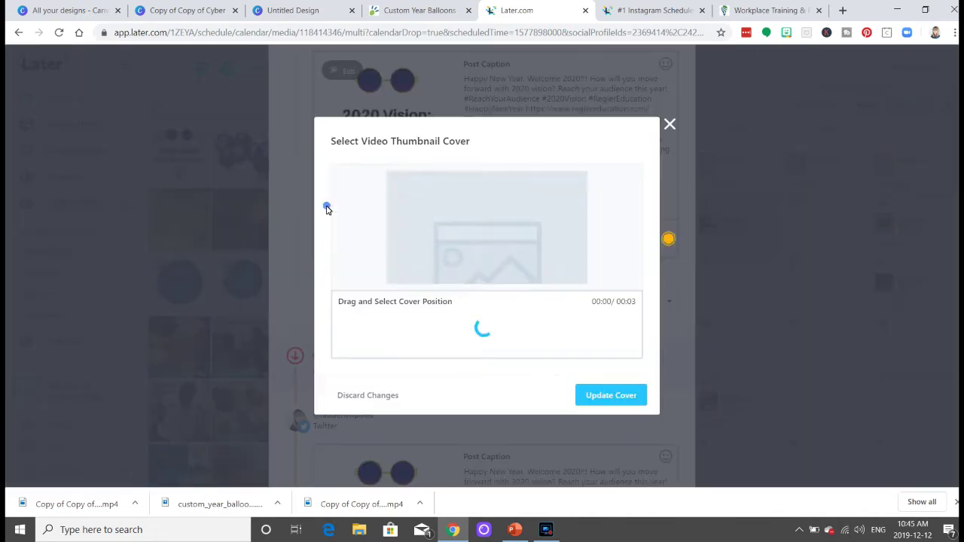
left_click(327, 206)
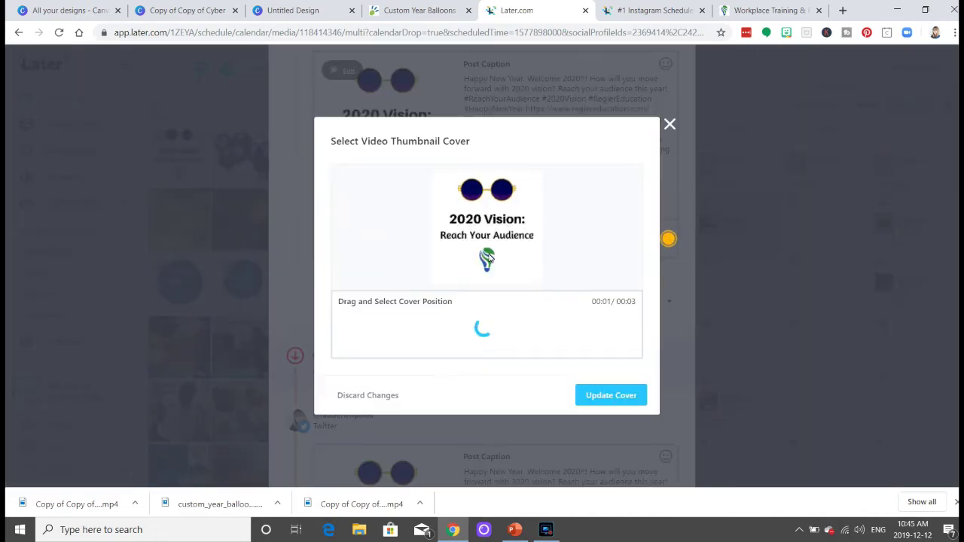
left_click_drag(399, 336, 389, 339)
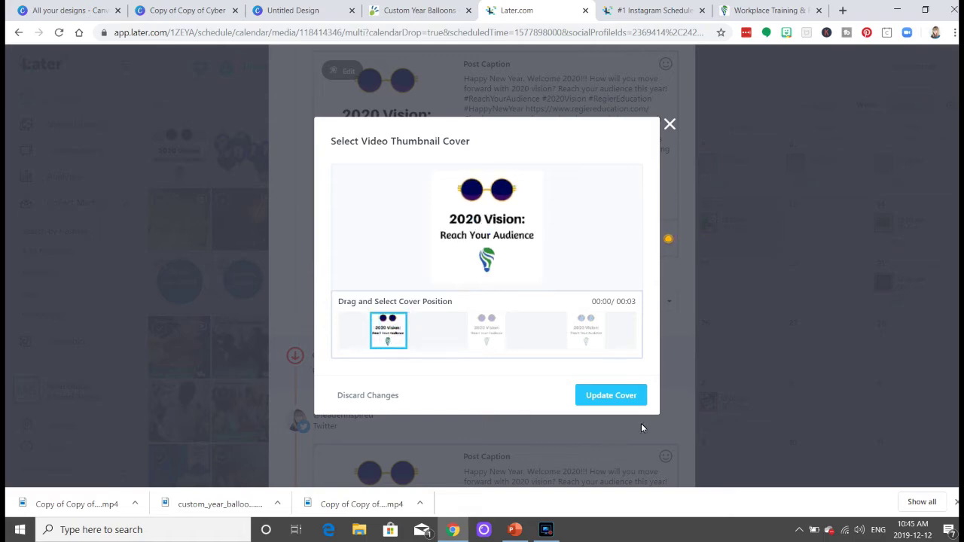
left_click(605, 396)
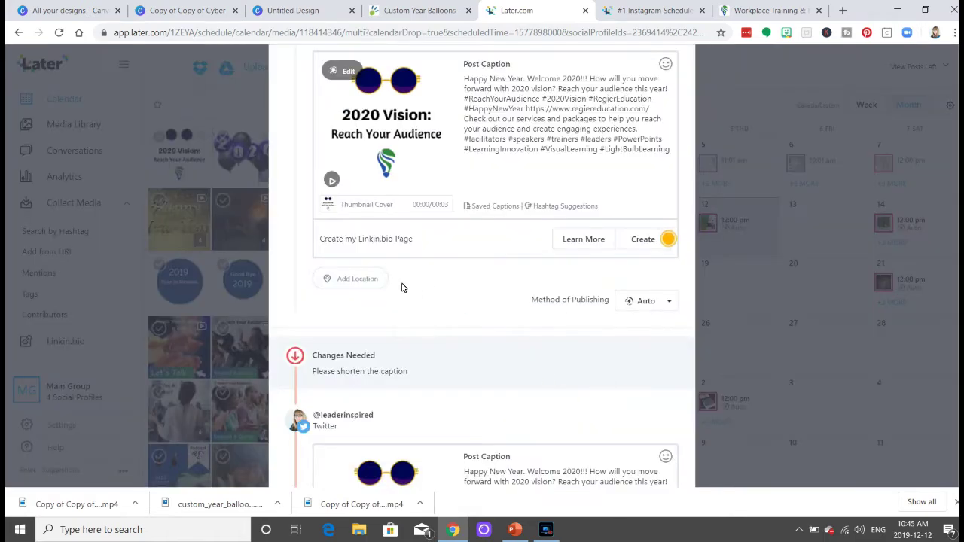
- Shorten the Twitter caption by removing the "Check out our services" sentence and the hashtags #LightBulbLearning and #leaders
scroll(447, 306, "down", 5)
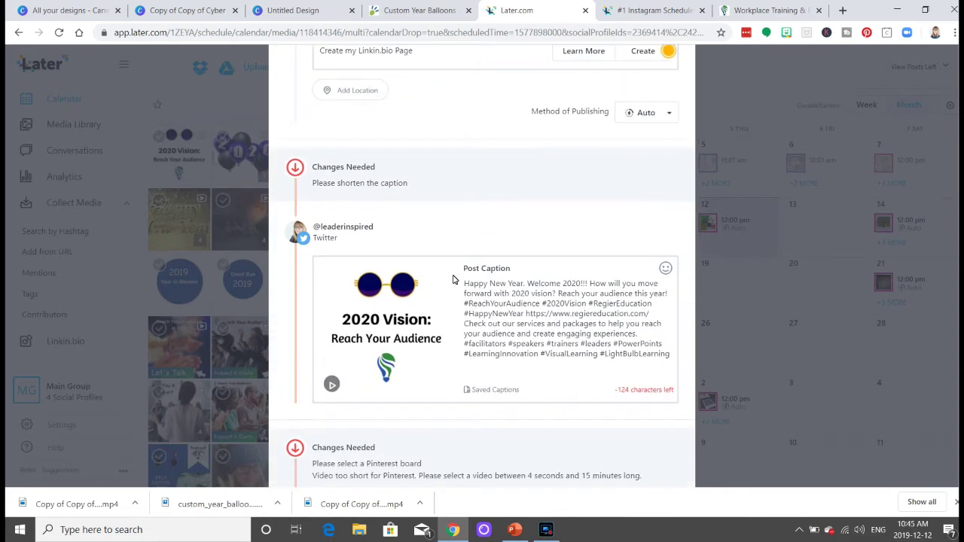
scroll(452, 275, "down", 2)
scroll(446, 263, "up", 1)
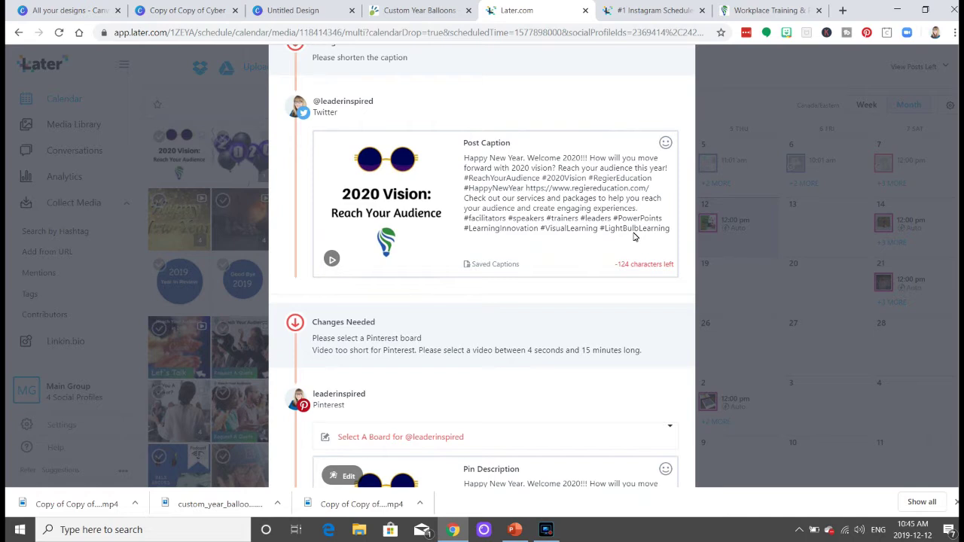
triple_click(465, 201)
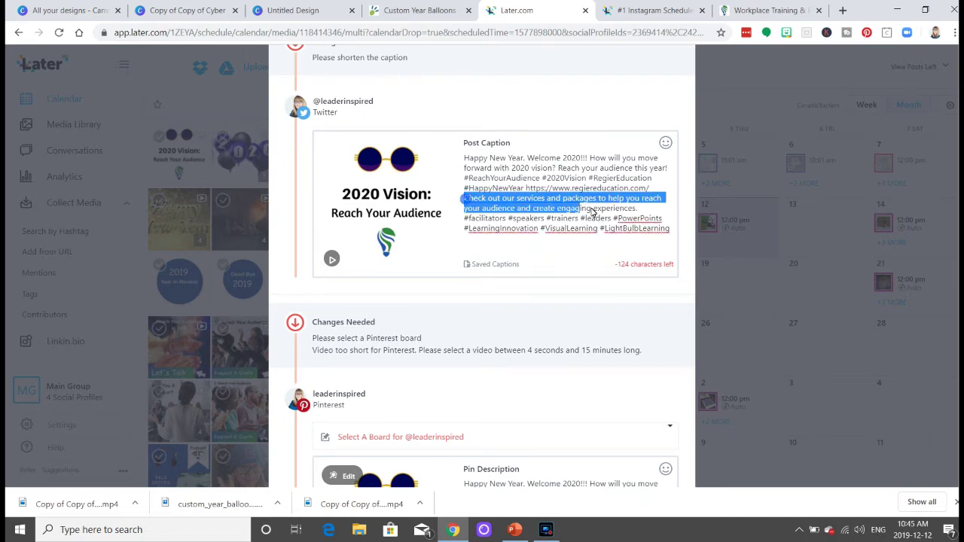
key("BackSpace")
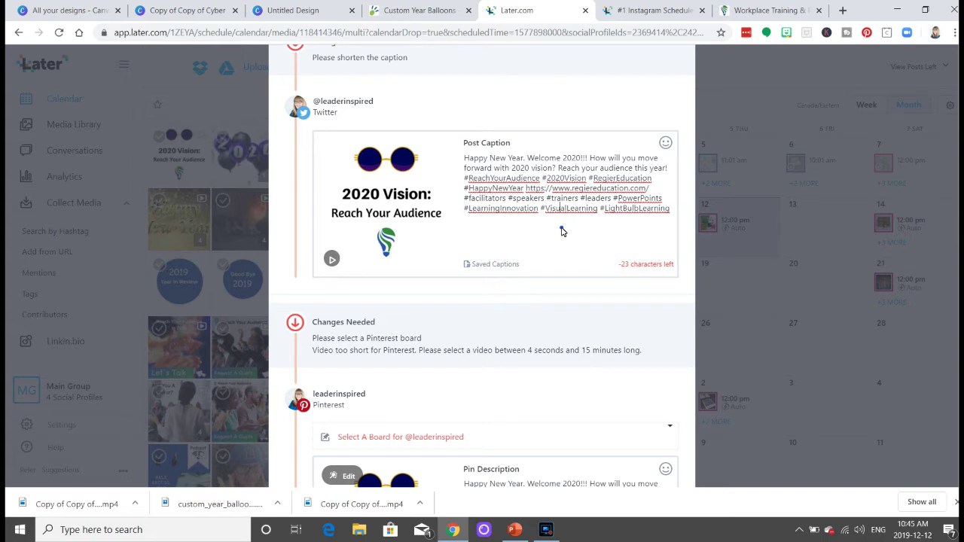
left_click_drag(672, 214, 604, 213)
key("BackSpace")
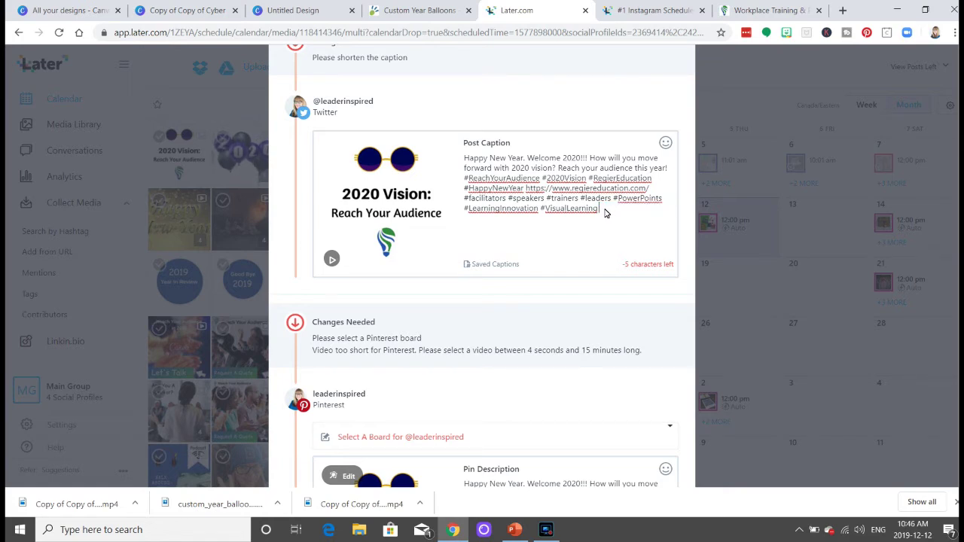
left_click_drag(614, 202, 581, 202)
key("BackSpace")
scroll(584, 205, "down", 3)
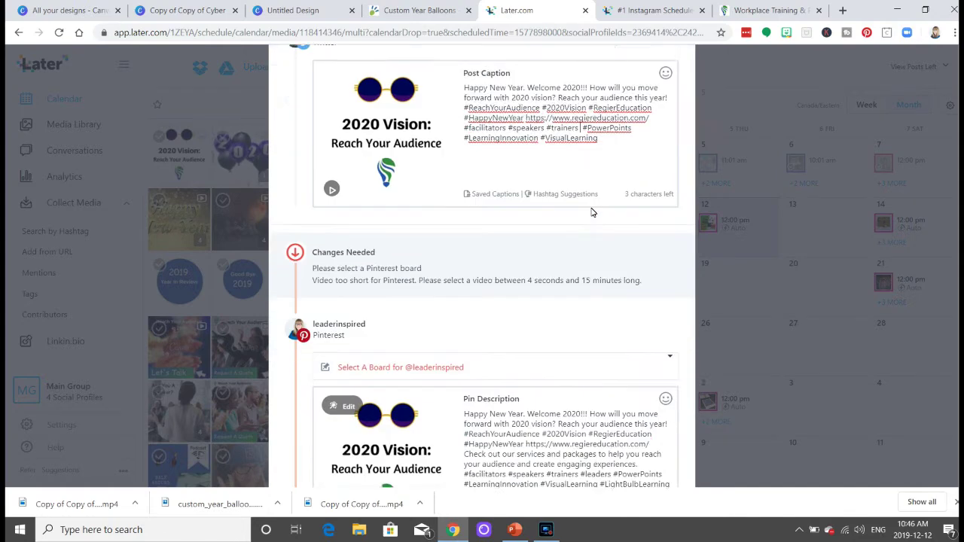
left_click(339, 413)
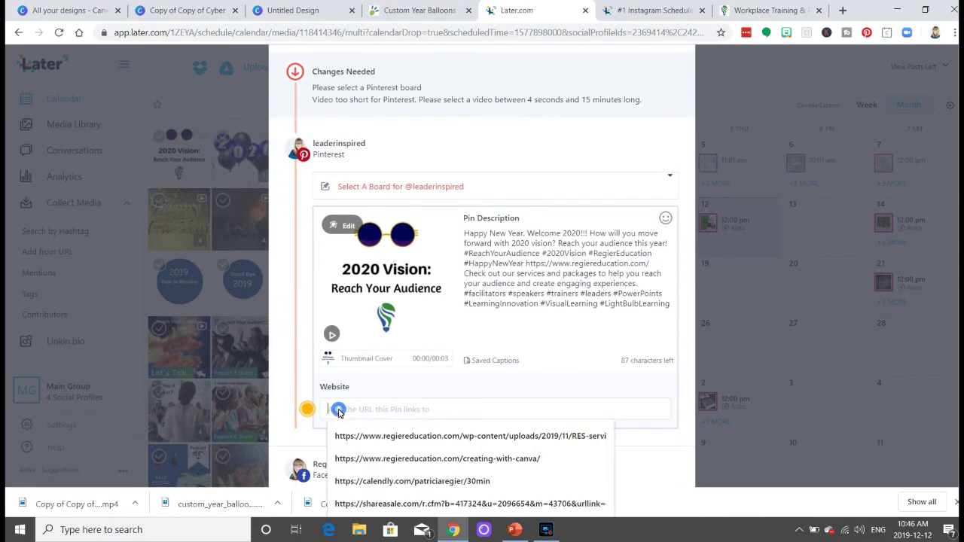
right_click(339, 412)
left_click(449, 301)
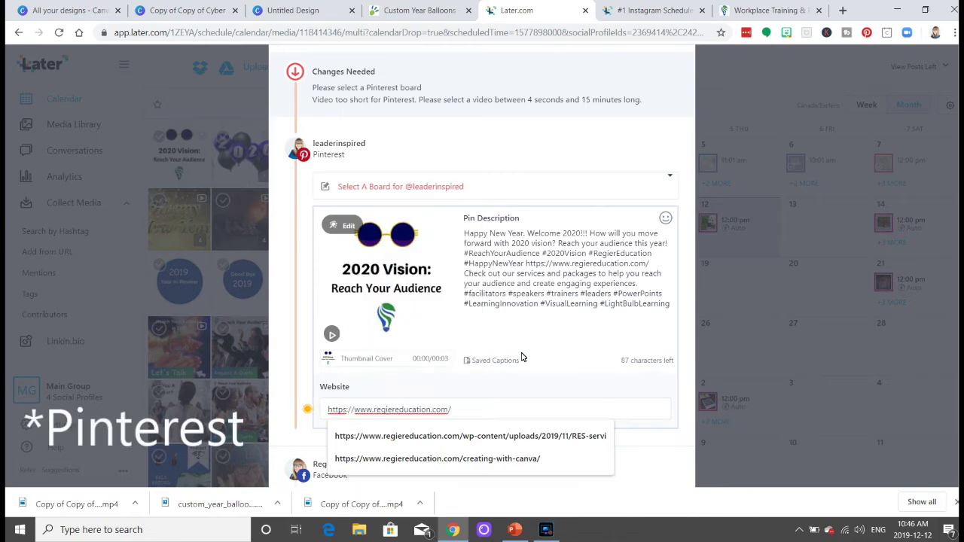
left_click(433, 186)
left_click(387, 223)
type("reg")
left_click(400, 254)
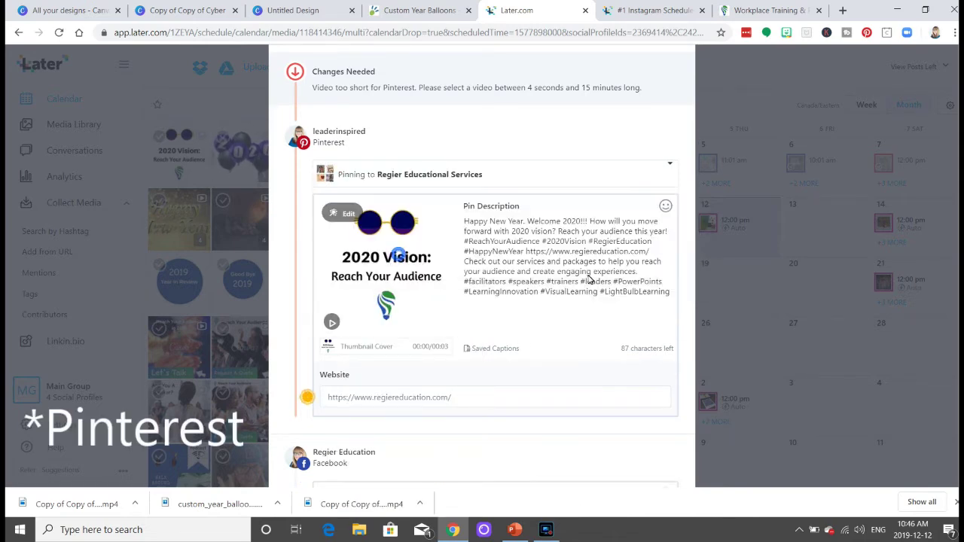
- Try to create the four posts for January 1, 2020 at 12:00 pm and recheck each profile's post for needed changes
scroll(534, 330, "down", 5)
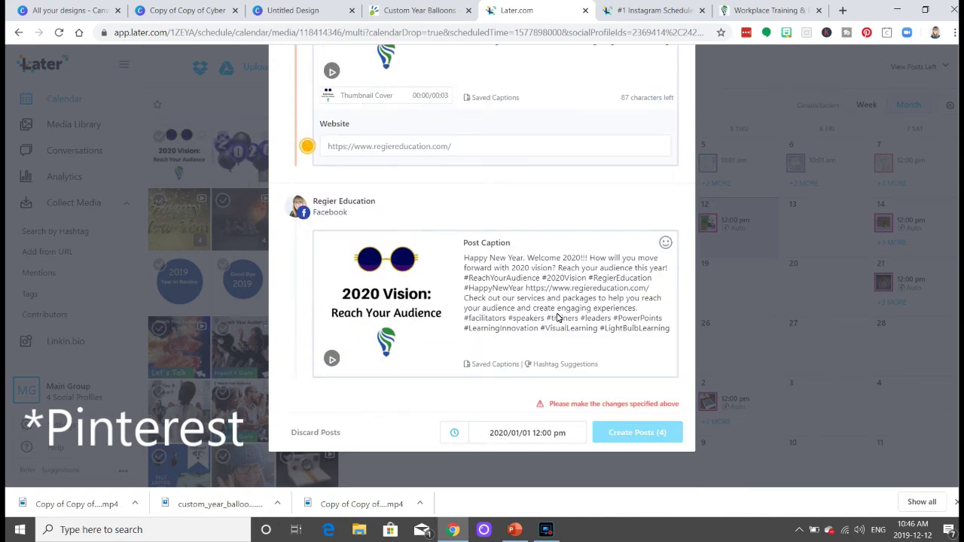
left_click(633, 435)
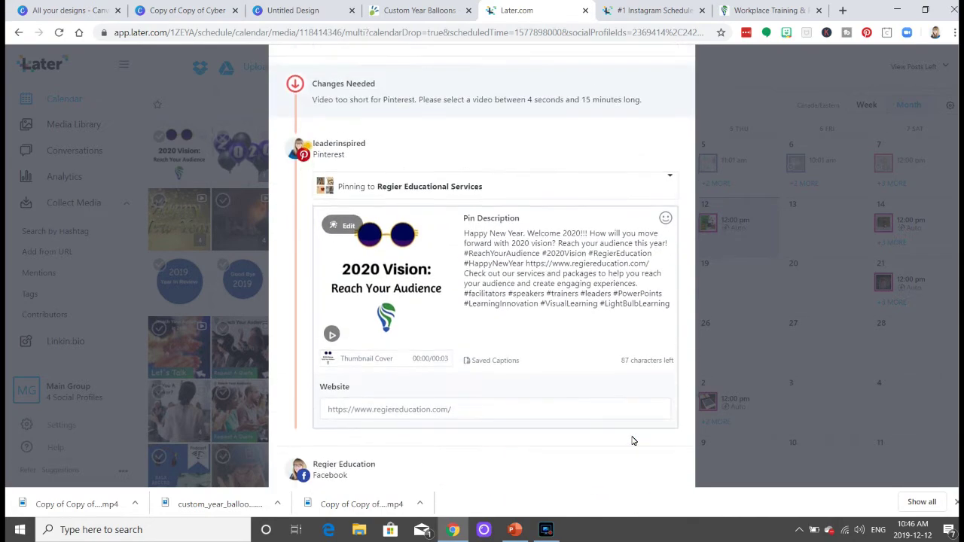
scroll(585, 400, "up", 4)
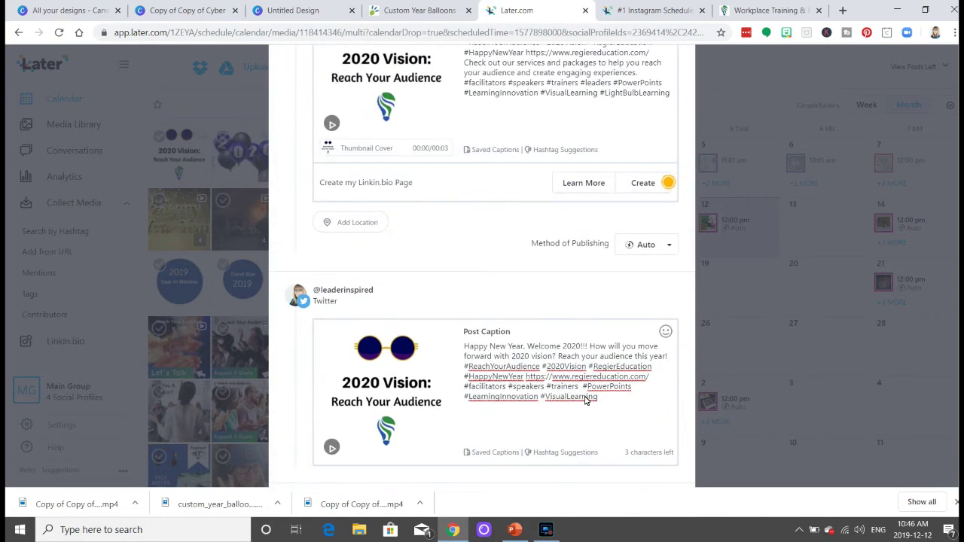
scroll(586, 400, "up", 1)
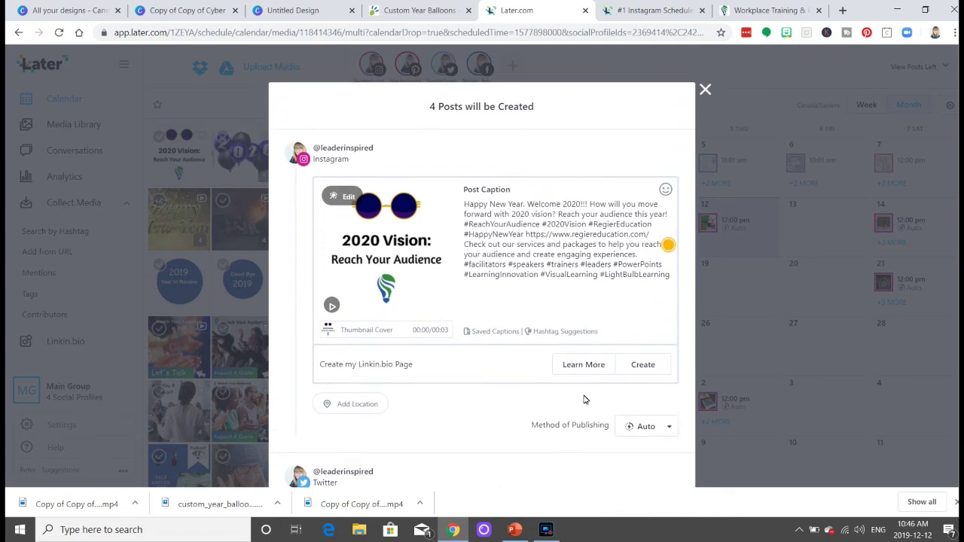
scroll(557, 358, "down", 2)
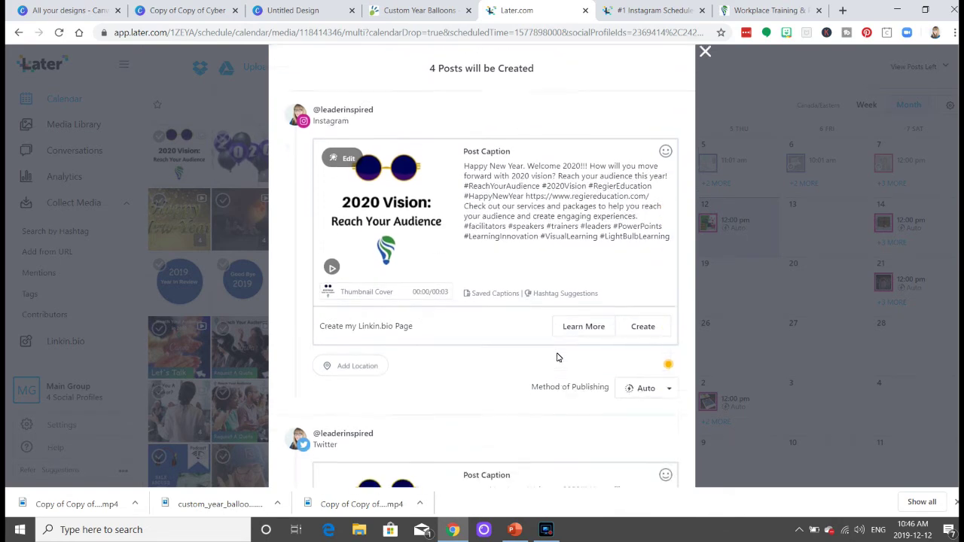
scroll(557, 357, "down", 2)
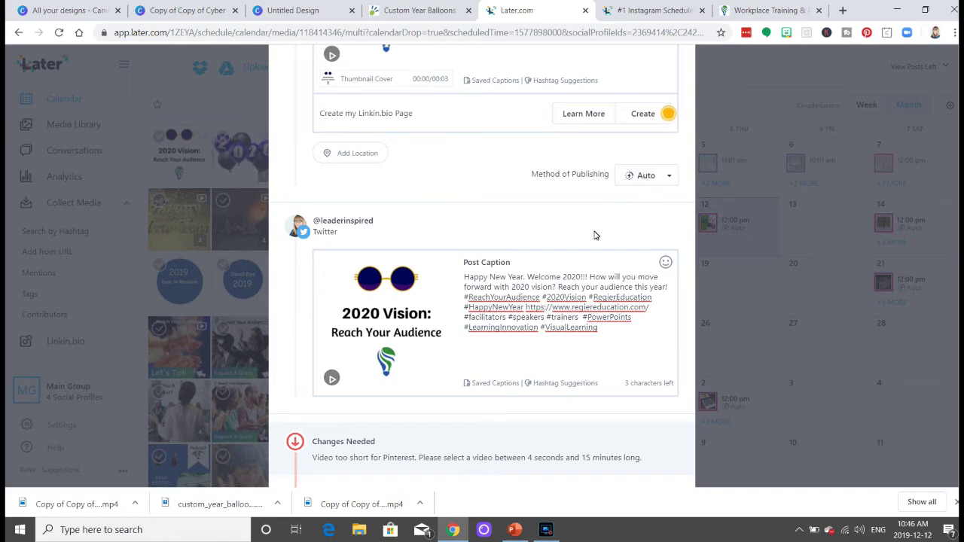
- Review the change needed for the Pinterest pin and copy its full pin description
scroll(597, 230, "down", 3)
scroll(597, 230, "up", 3)
scroll(573, 224, "down", 3)
scroll(573, 224, "down", 2)
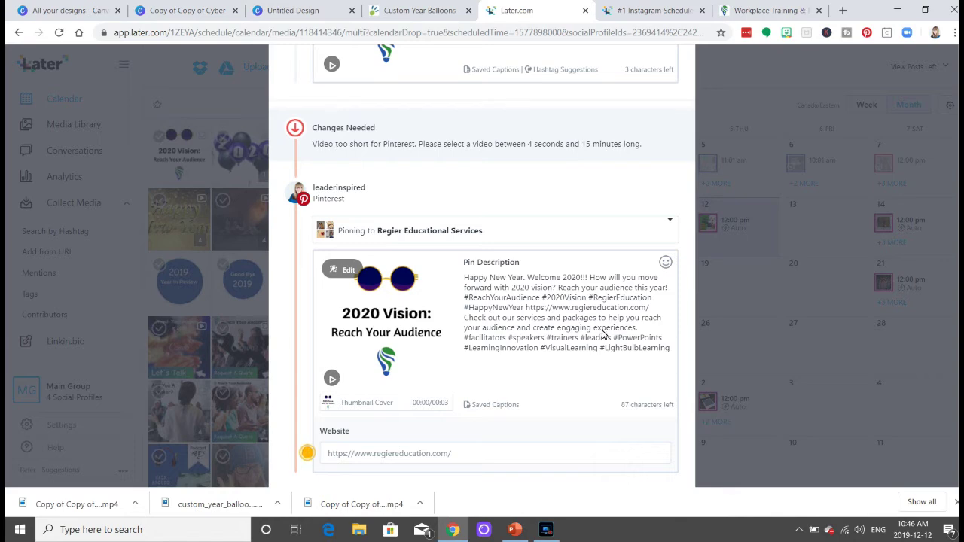
left_click_drag(673, 352, 465, 277)
right_click(497, 301)
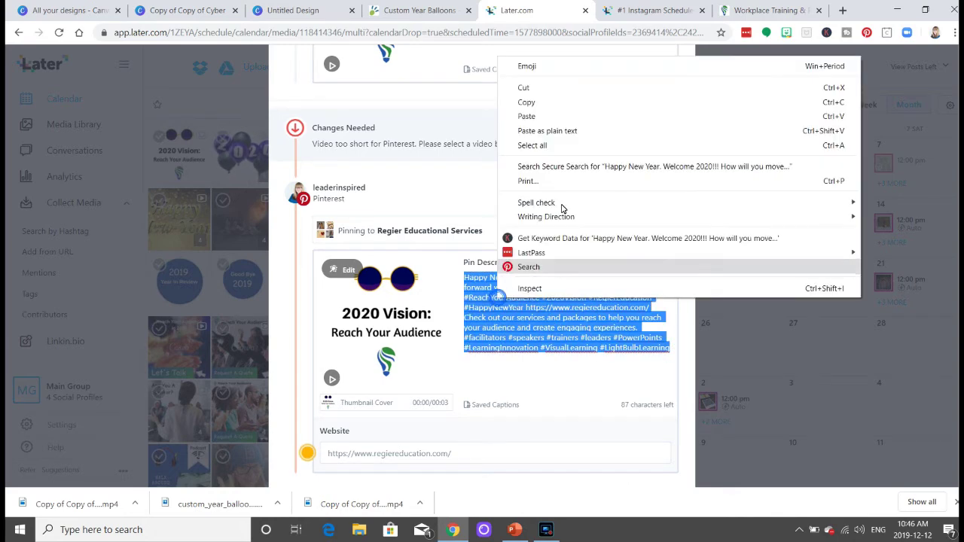
left_click(541, 104)
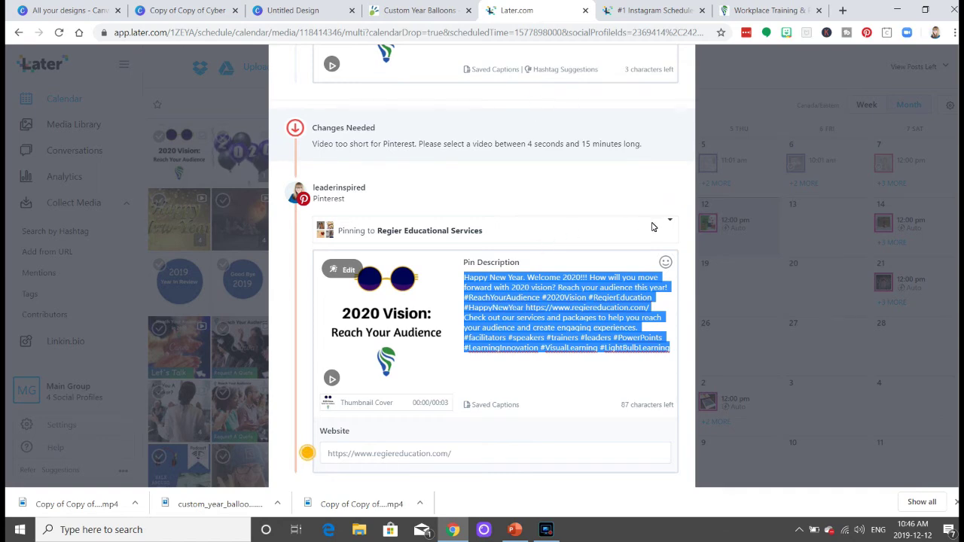
- Copy the full Instagram post caption and leave the four-post setup without saving
scroll(595, 190, "up", 4)
scroll(595, 190, "up", 3)
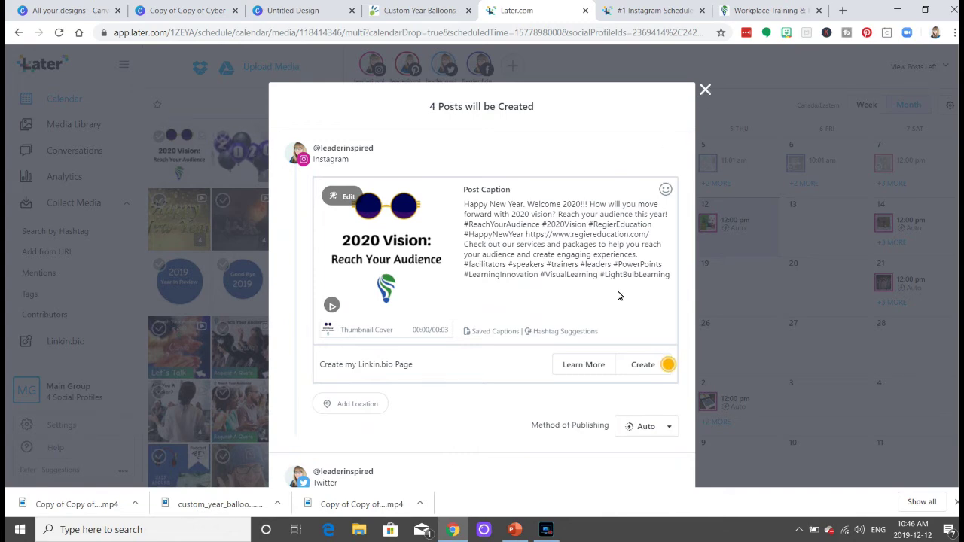
left_click(673, 275)
left_click_drag(672, 275, 463, 202)
right_click(528, 241)
left_click(551, 279)
left_click(705, 90)
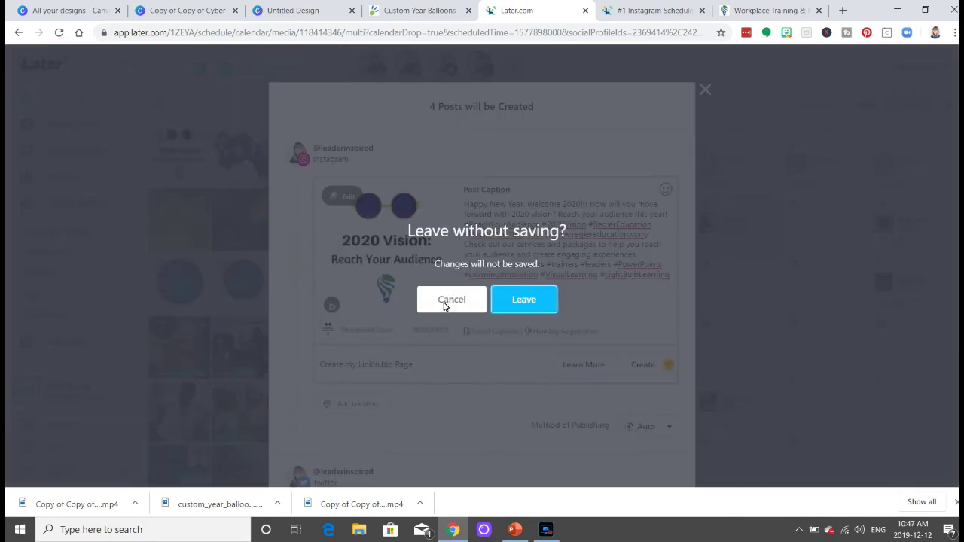
left_click(501, 302)
- Set up the 2020 Vision video for January 1, 2020 on Instagram, Twitter and Facebook with the copied caption and its first frame as Instagram cover
left_click_drag(187, 173, 648, 411)
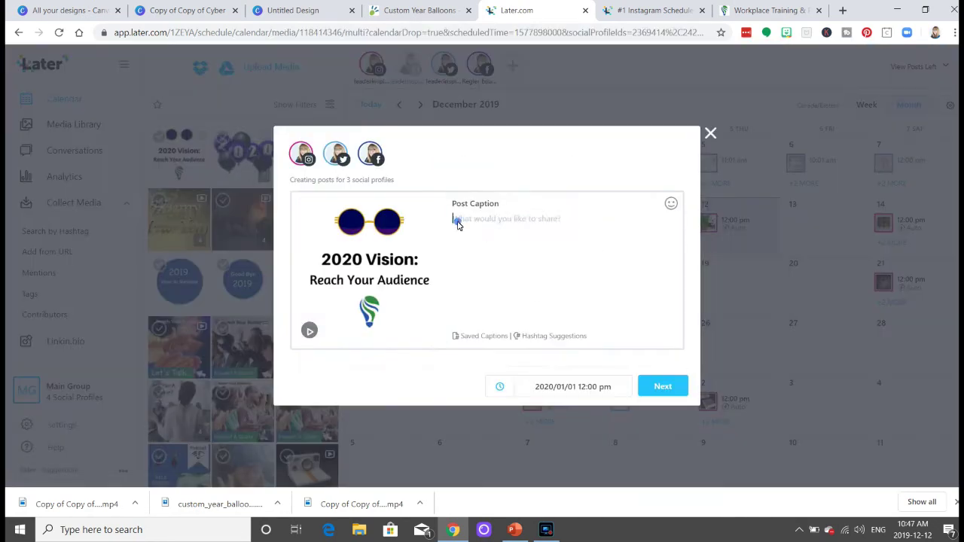
key("ctrl+v")
left_click(663, 385)
left_click(366, 267)
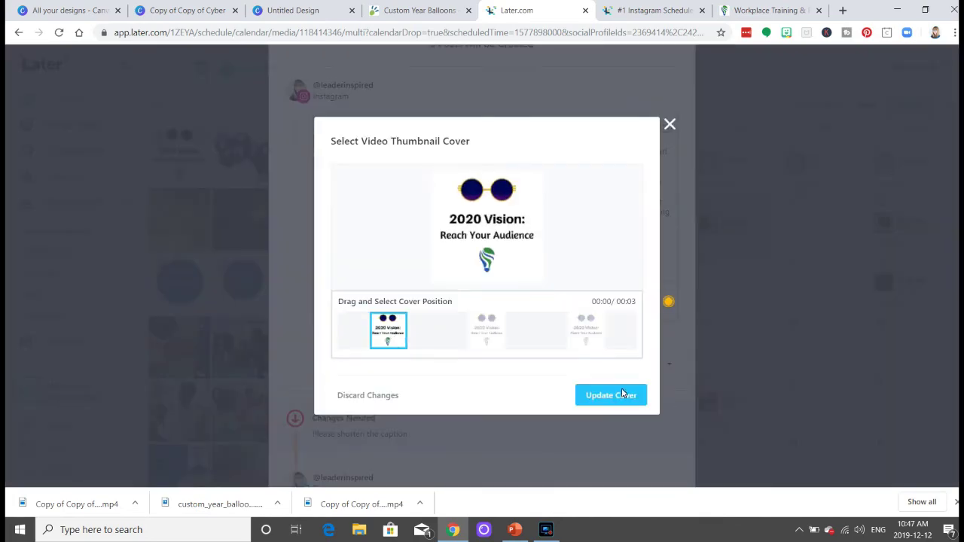
left_click(640, 395)
- Remove the "Check out our services" sentence and the hashtags #LightBulbLearning and #leaders from the Twitter caption and create the three posts
scroll(497, 302, "down", 4)
left_click_drag(673, 292, 581, 284)
key("BackSpace")
key("BackSpace")
left_click_drag(465, 261, 637, 271)
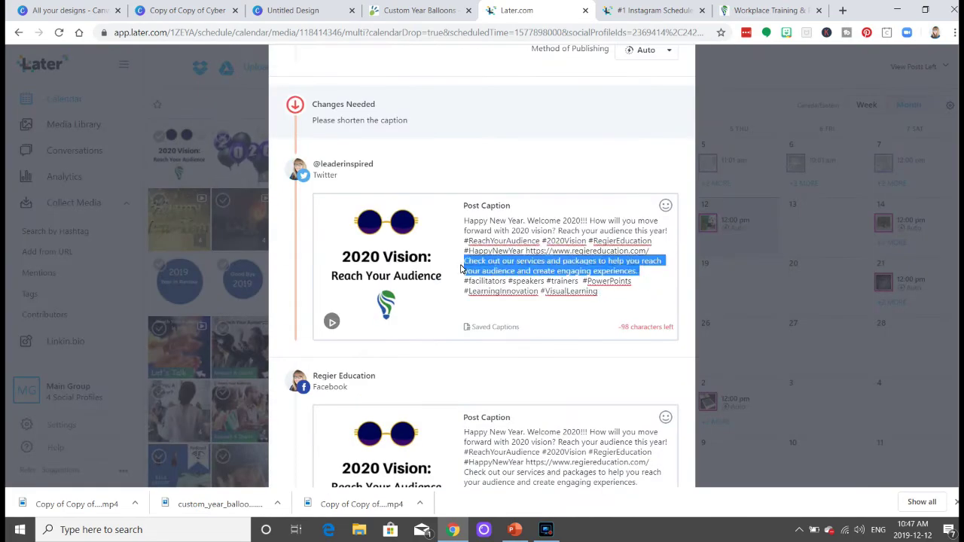
key("BackSpace")
scroll(616, 385, "down", 3)
left_click(625, 431)
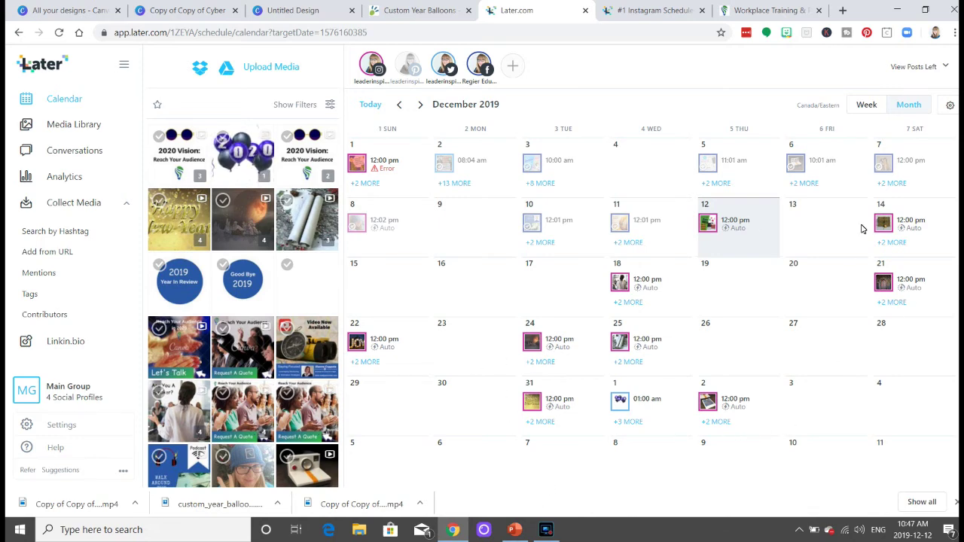
- Show only the Instagram profile, preview its planned feed and return to the month calendar
left_click(444, 63)
left_click(483, 60)
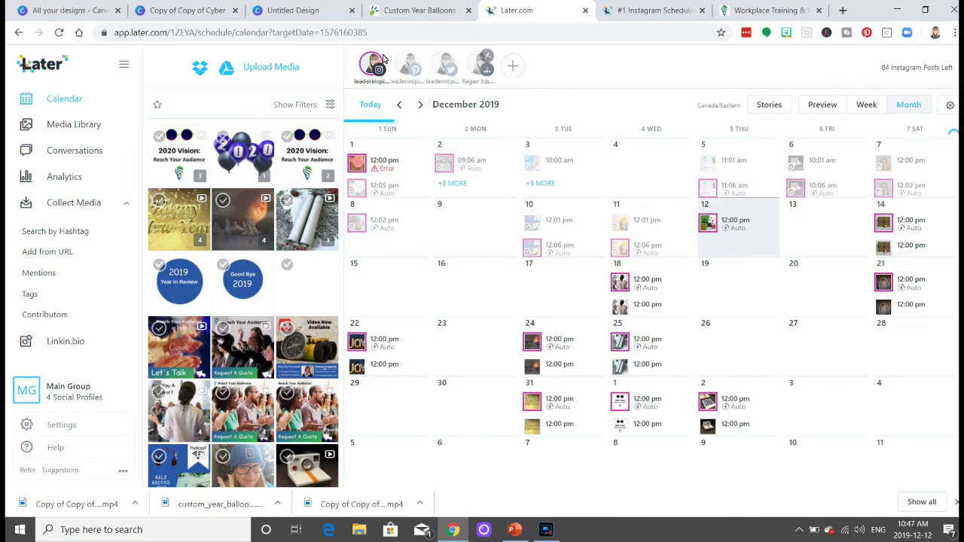
left_click(812, 104)
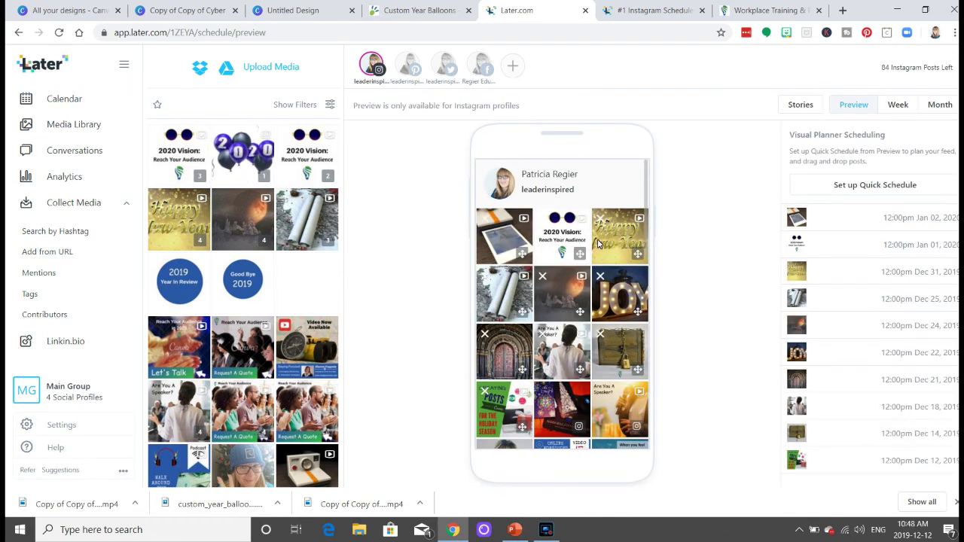
left_click(934, 104)
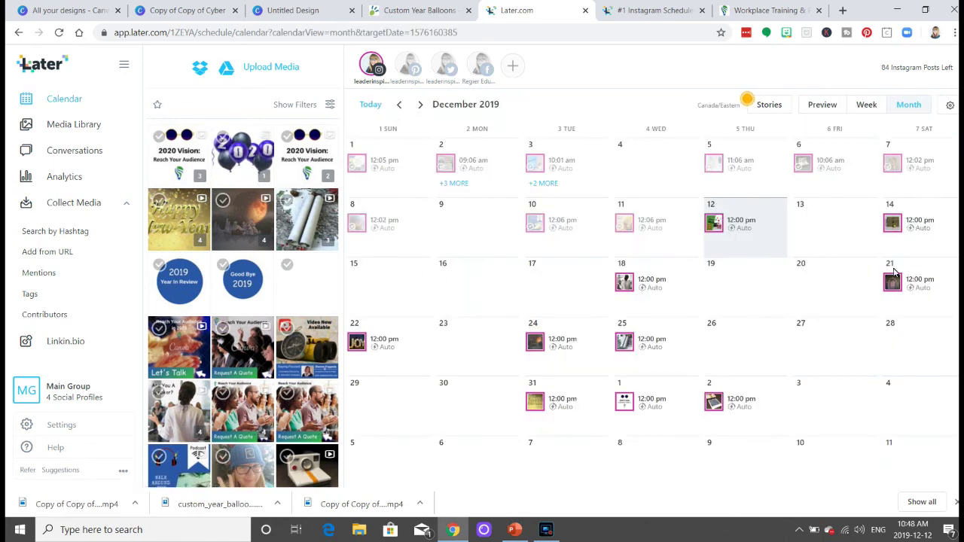
- Reopen the Instagram feed preview and look through the whole grid of scheduled and published posts
left_click(827, 105)
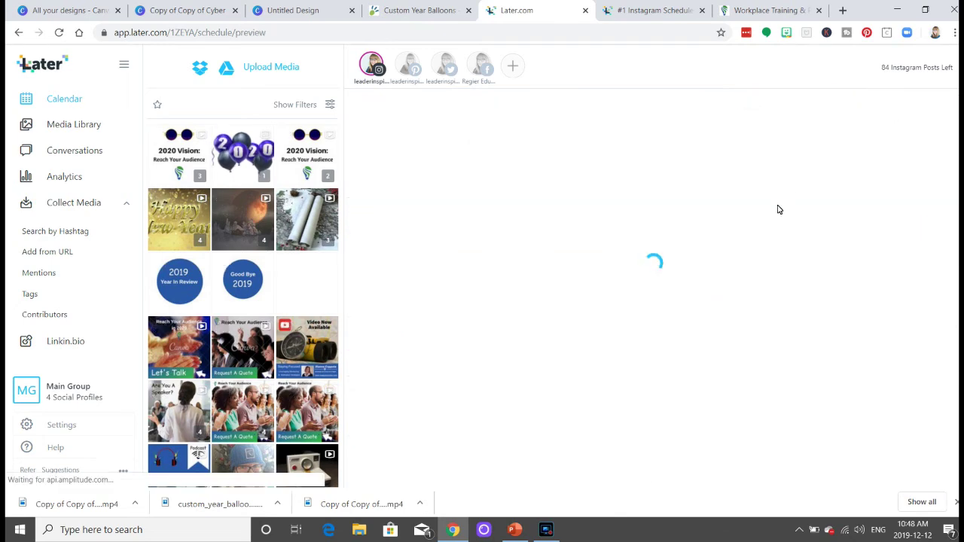
scroll(620, 308, "down", 1)
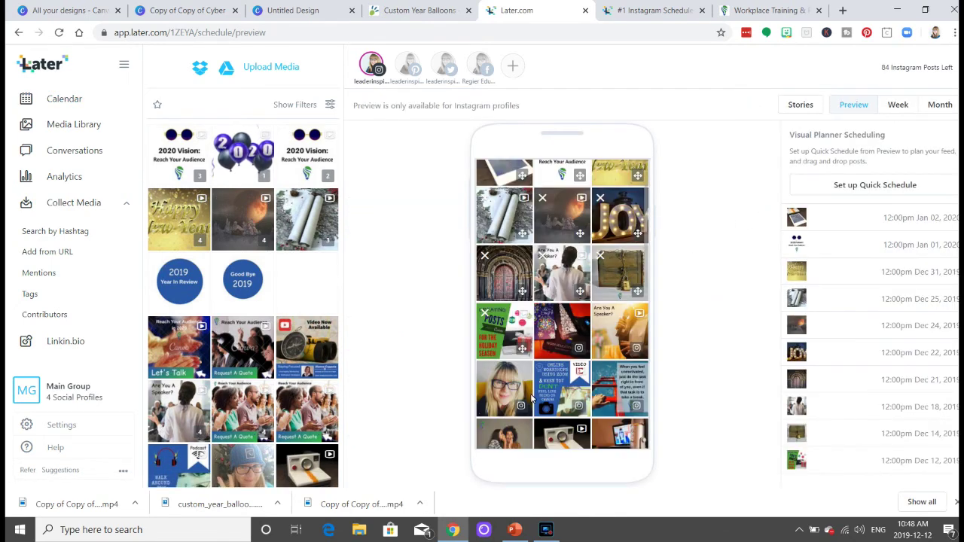
scroll(589, 334, "down", 3)
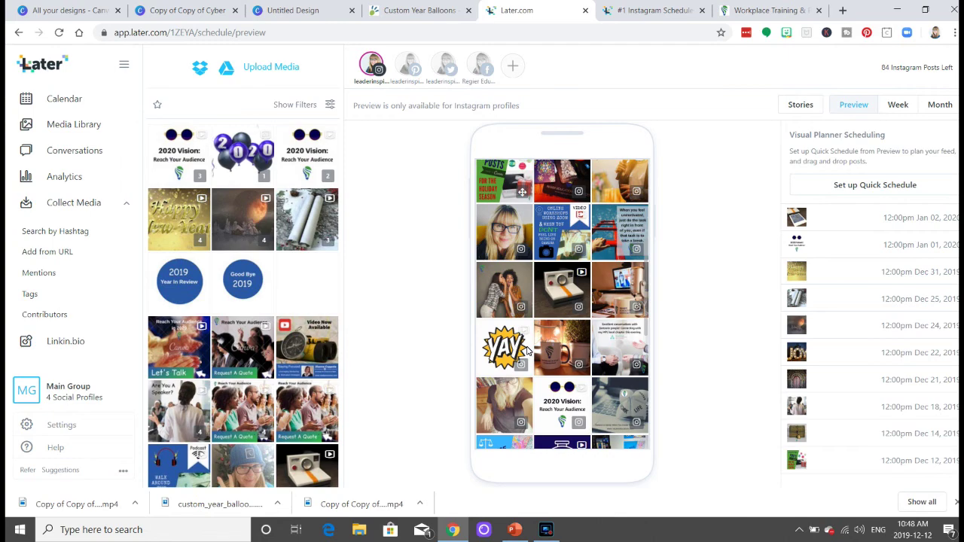
scroll(605, 358, "down", 5)
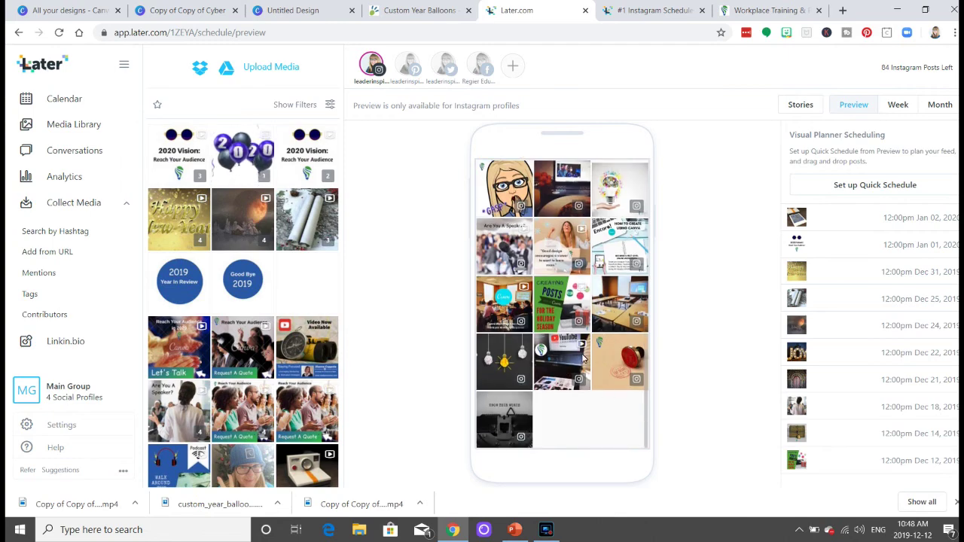
scroll(598, 280, "up", 10)
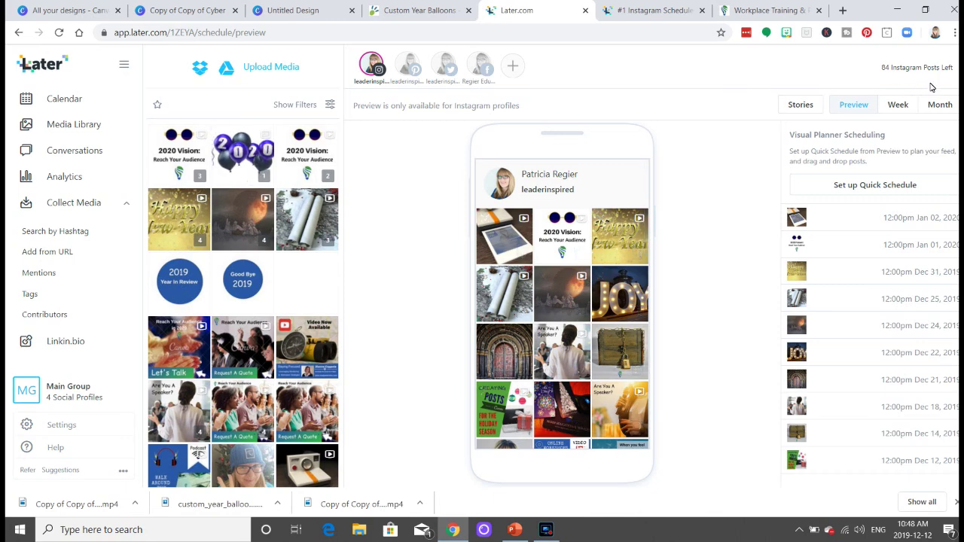
mouse_move(544, 536)
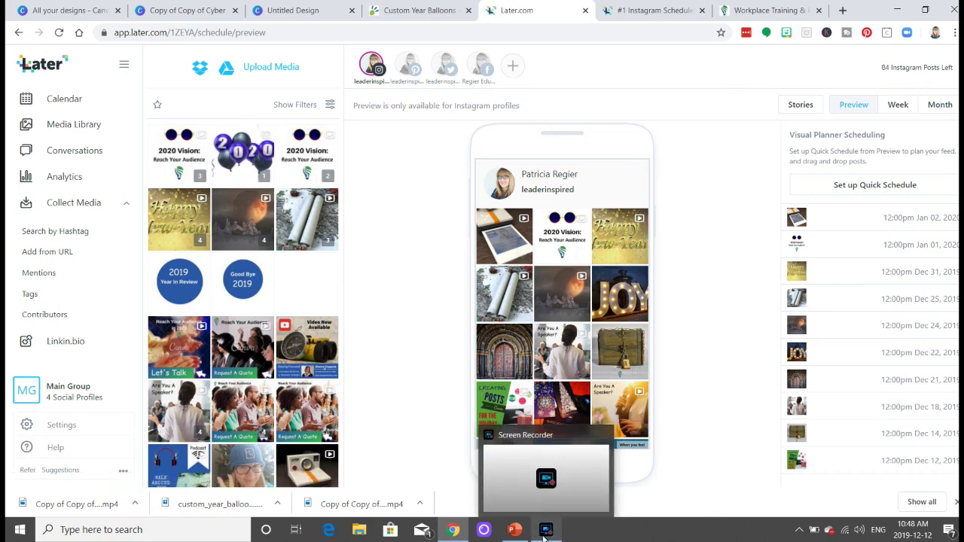
left_click(545, 534)
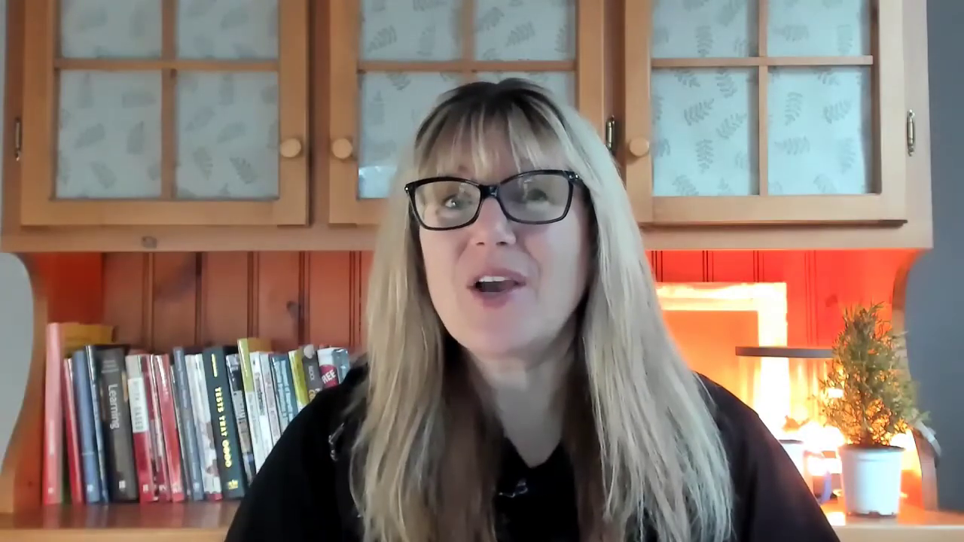